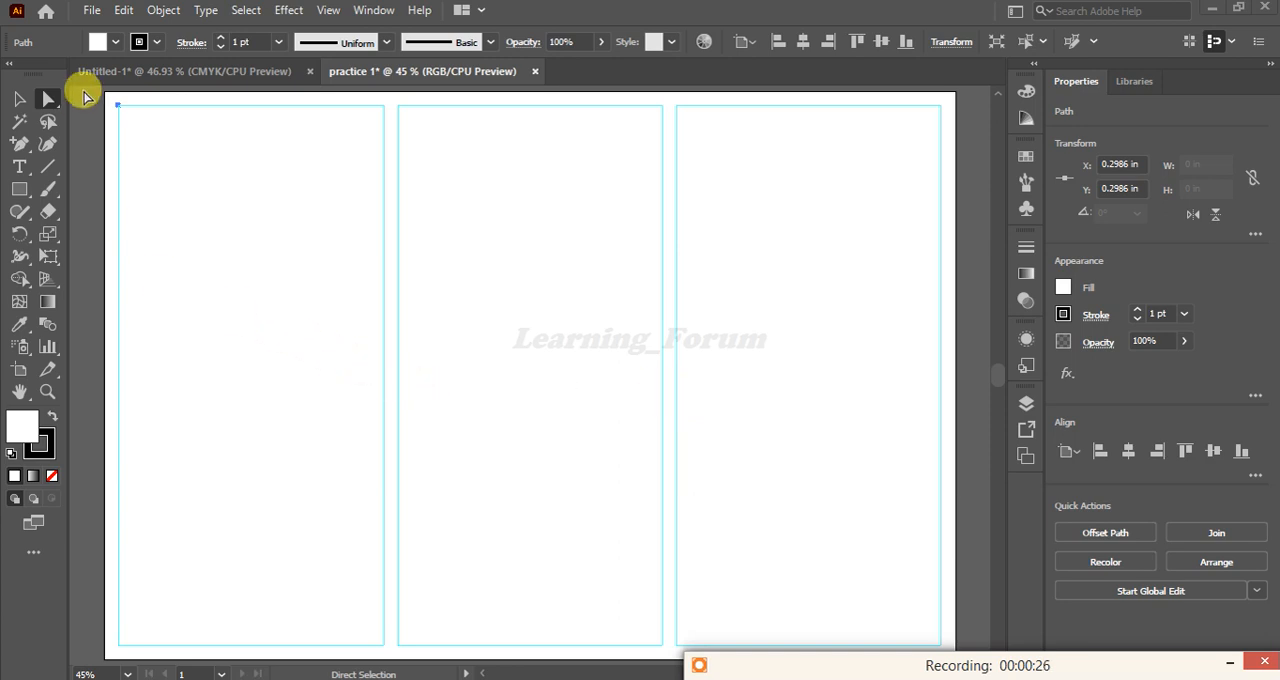
Start a new web document from the Common preset and switch its units to inches
{"action": "left_click", "coordinate": [93, 11]}
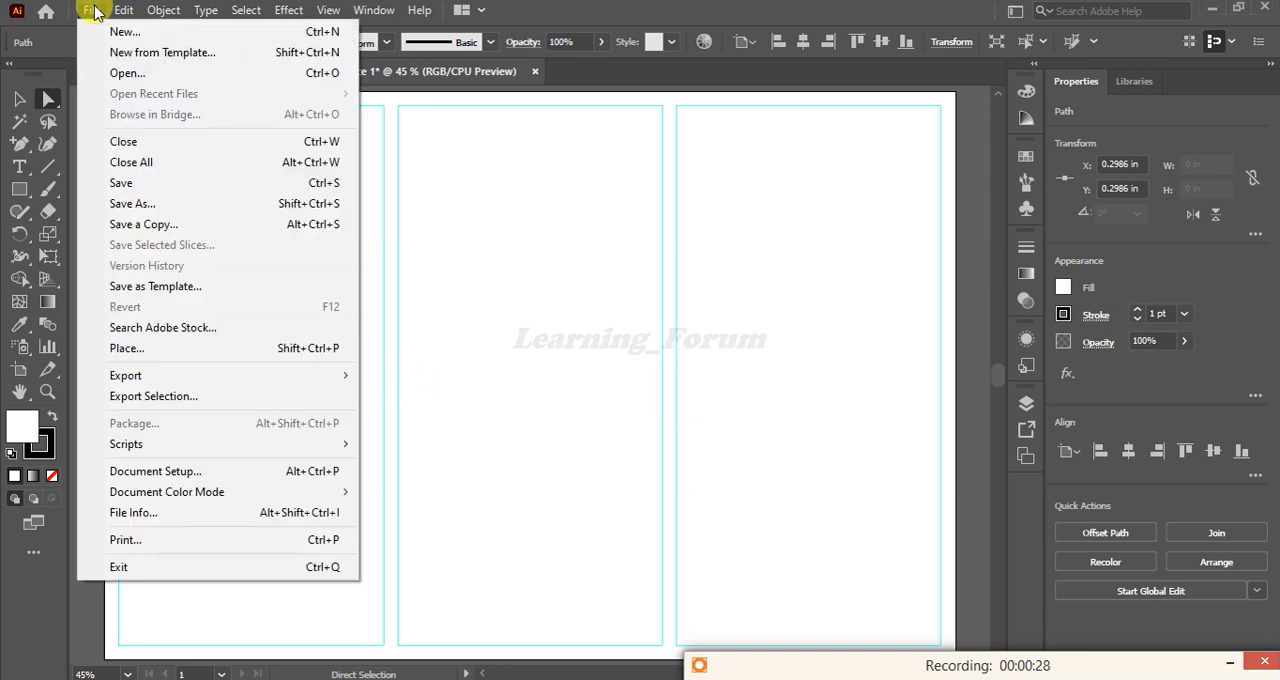
{"action": "left_click", "coordinate": [92, 20]}
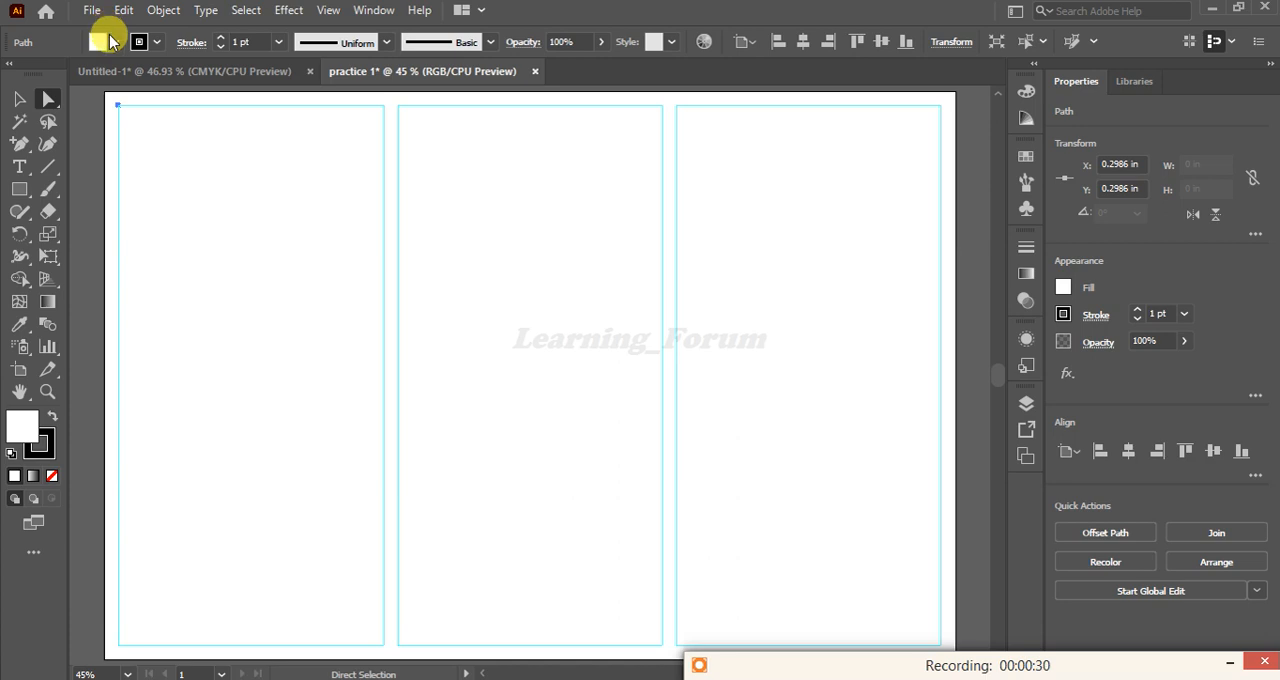
{"action": "key", "text": "ctrl+n"}
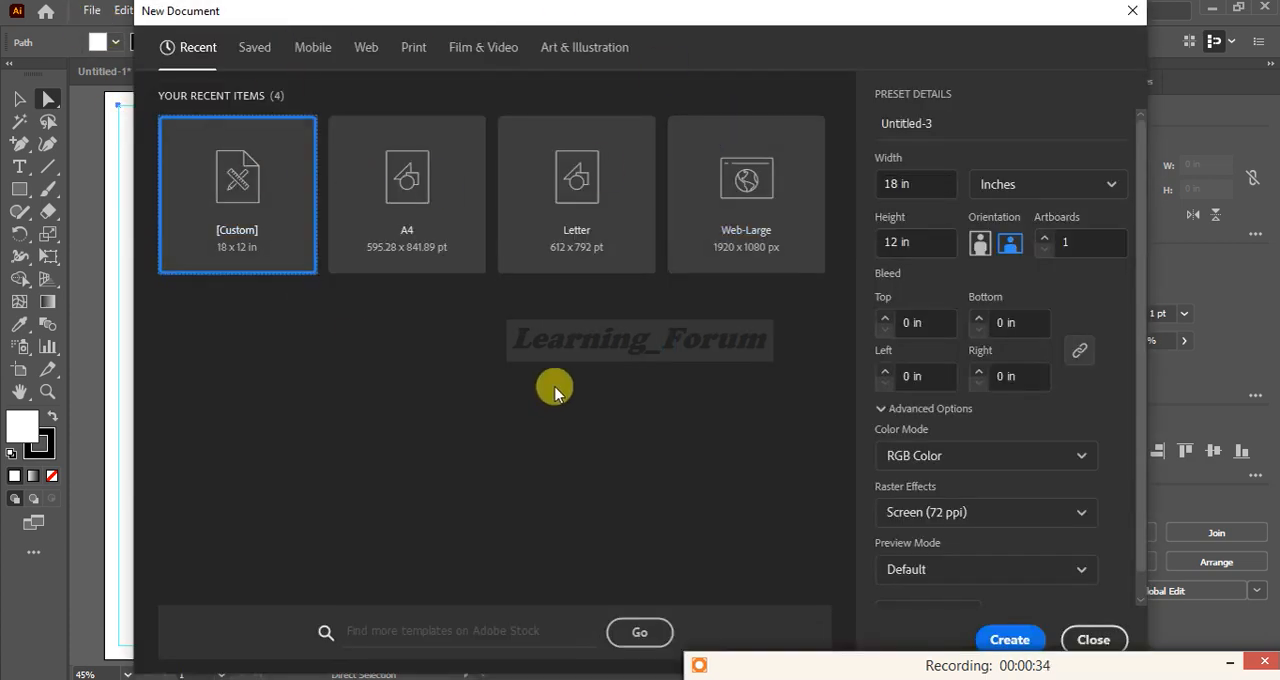
{"action": "left_click", "coordinate": [363, 50]}
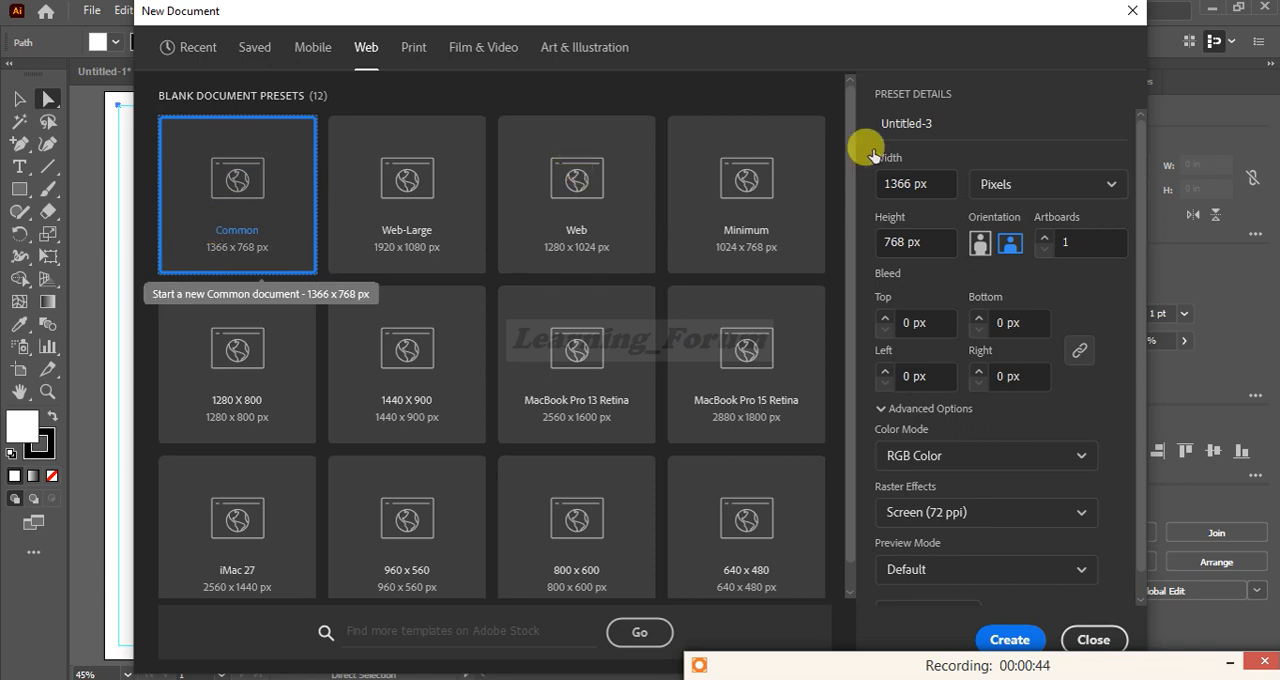
{"action": "left_click", "coordinate": [1040, 188]}
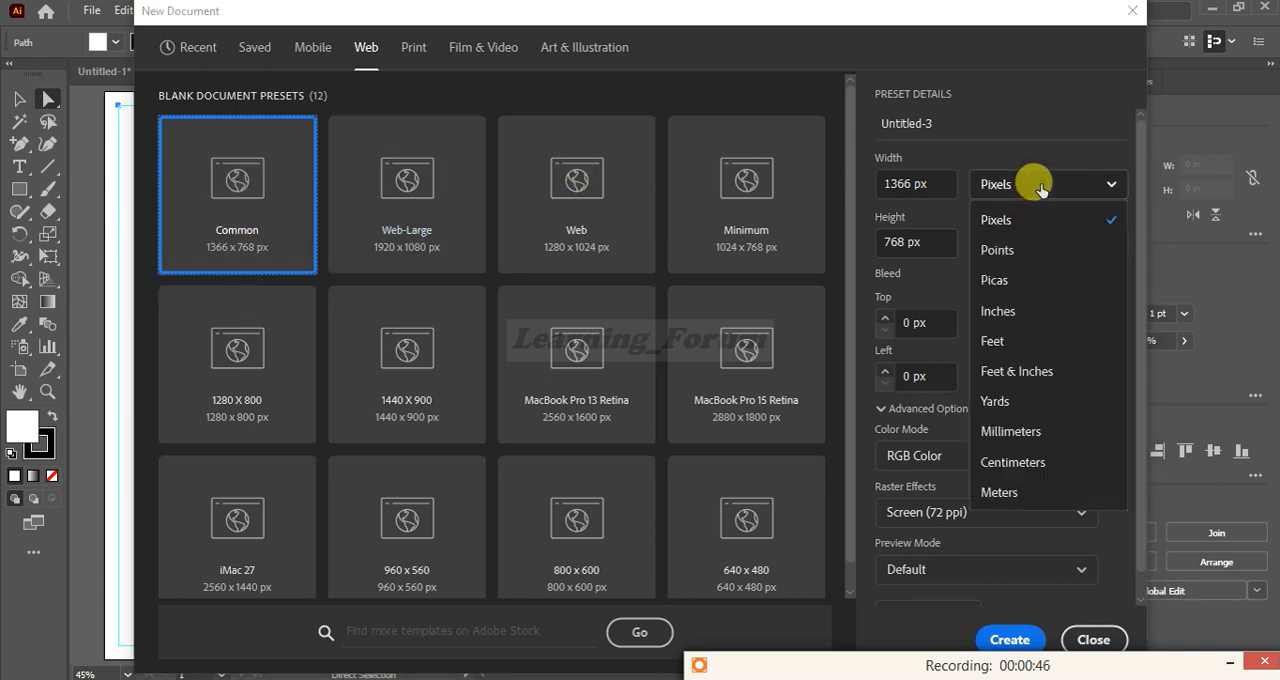
{"action": "left_click", "coordinate": [998, 313]}
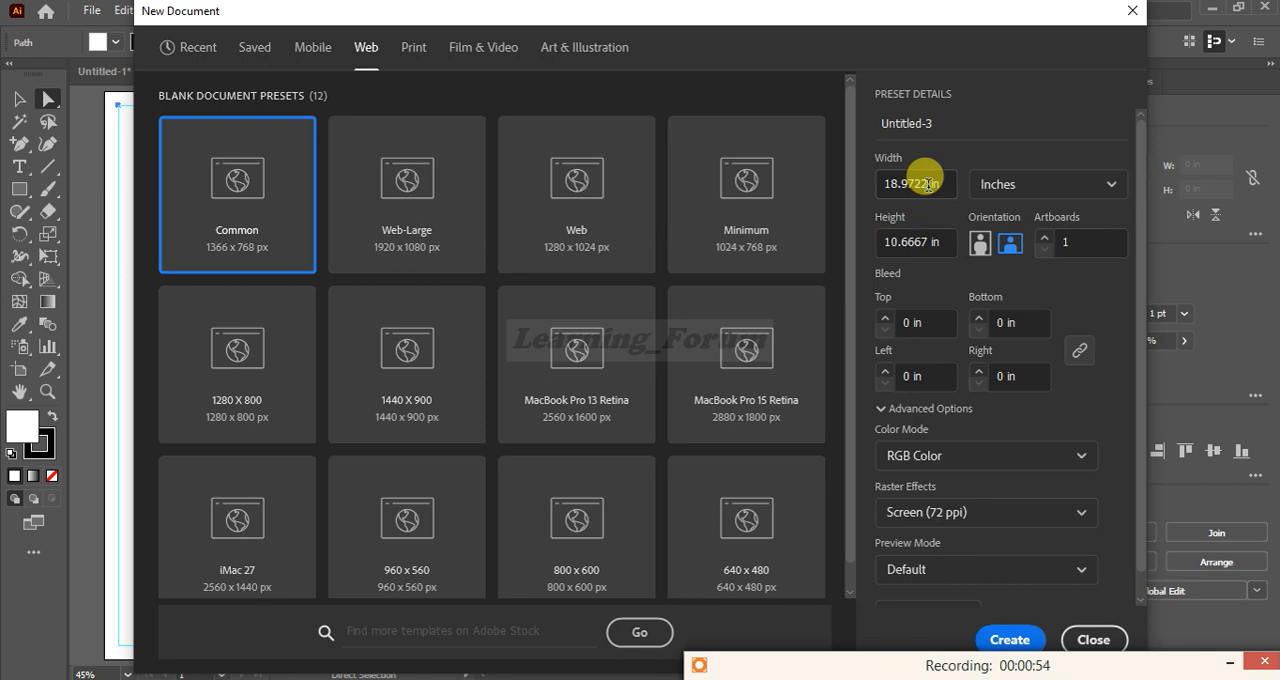
Set the document width to 18 in and height to 10.2 in, and create the document
{"action": "left_click", "coordinate": [927, 184]}
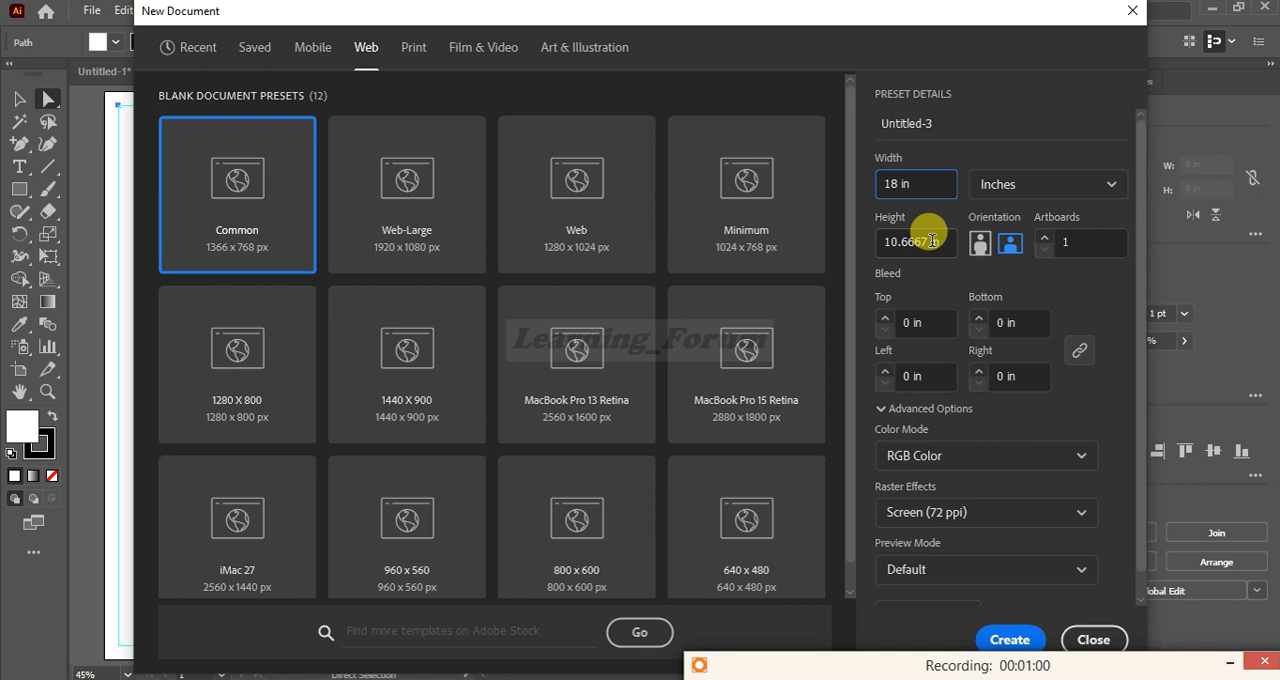
{"action": "left_click", "coordinate": [932, 240]}
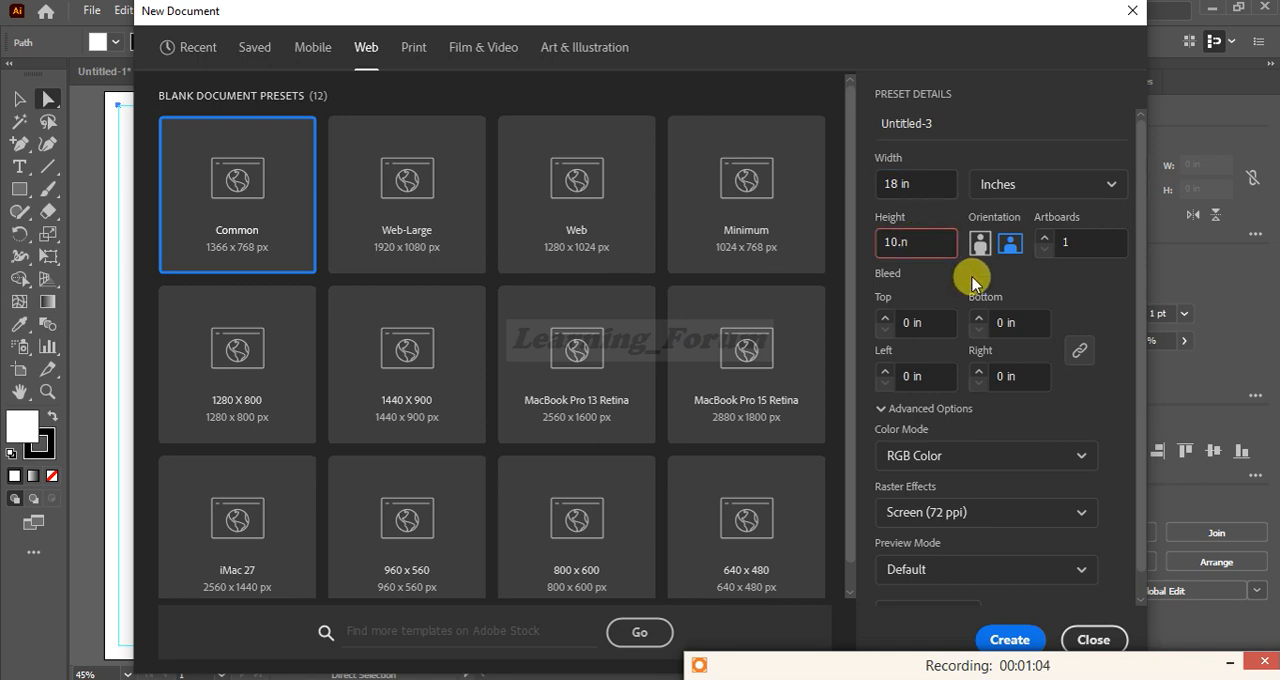
{"action": "type", "text": "2"}
{"action": "left_click", "coordinate": [975, 283]}
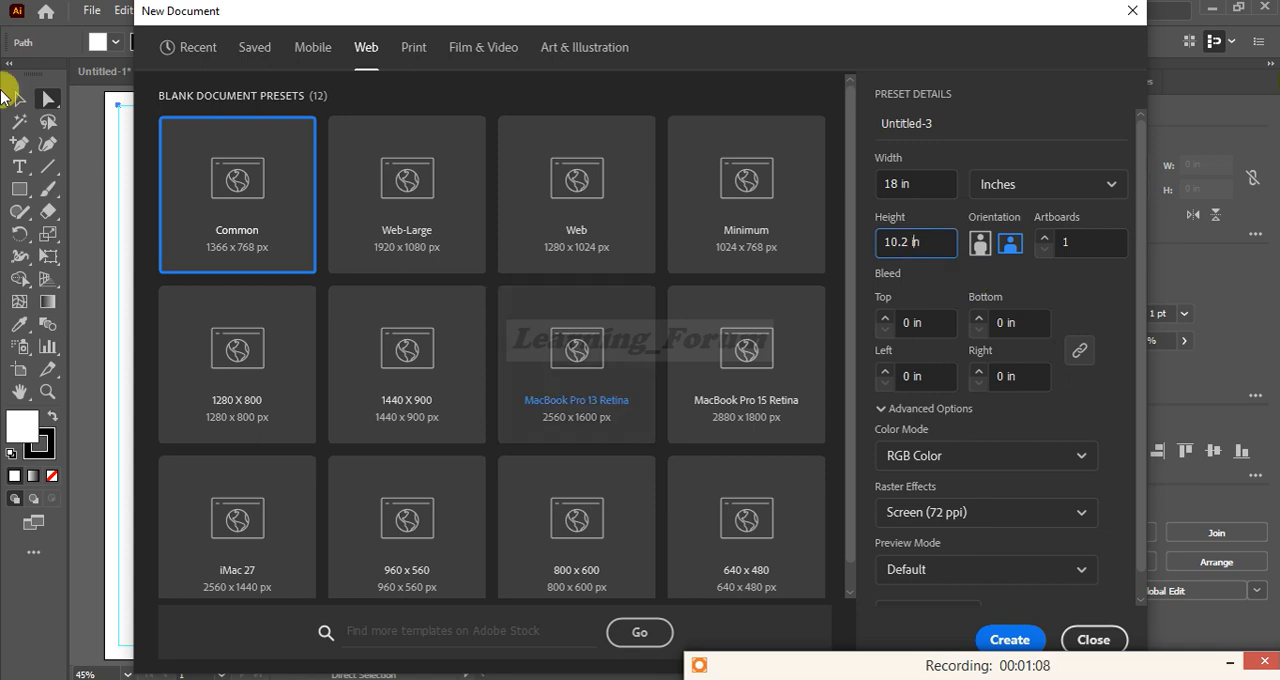
{"action": "left_click", "coordinate": [1020, 645]}
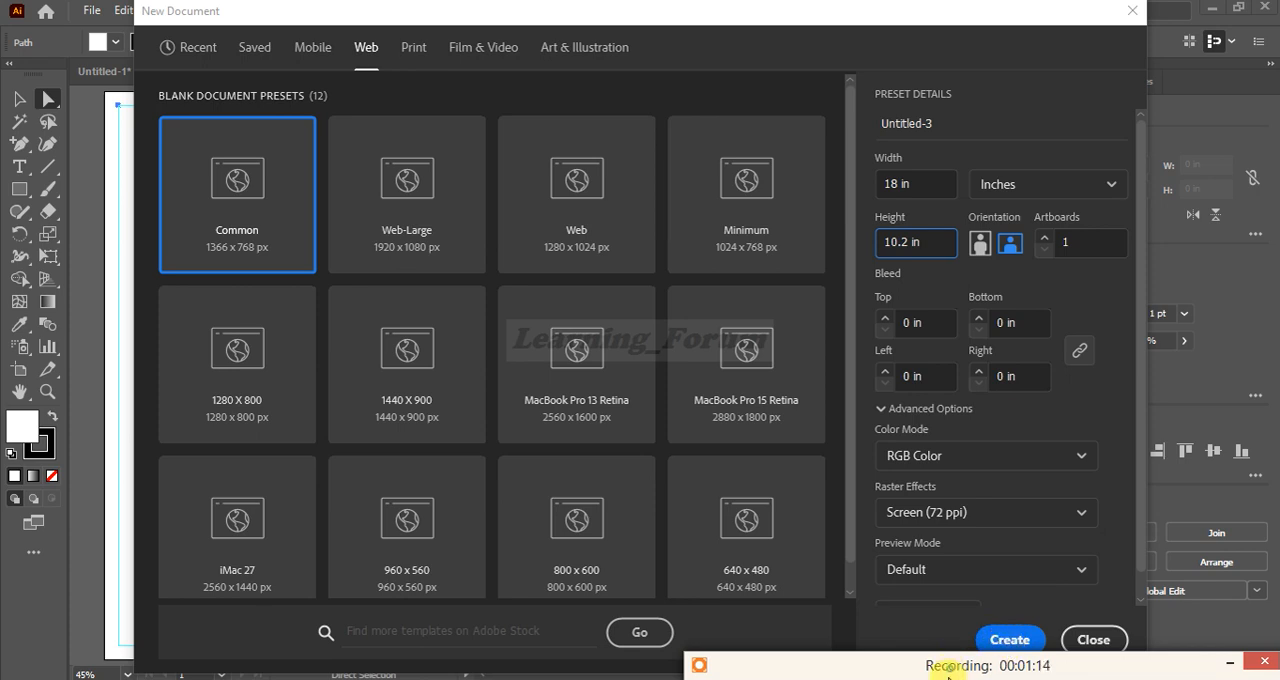
{"action": "left_click", "coordinate": [1007, 640]}
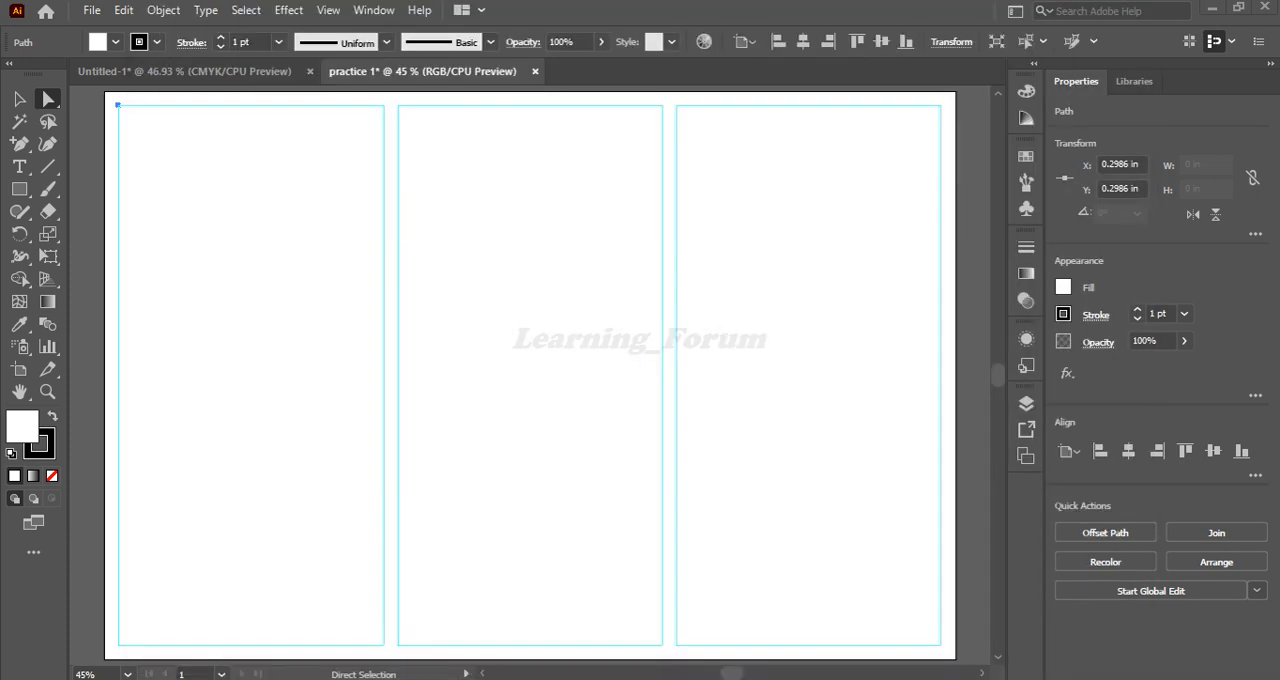
Draw a rectangle about 18 by 10.19 in that covers the whole artboard
{"action": "key", "text": "ctrl+0"}
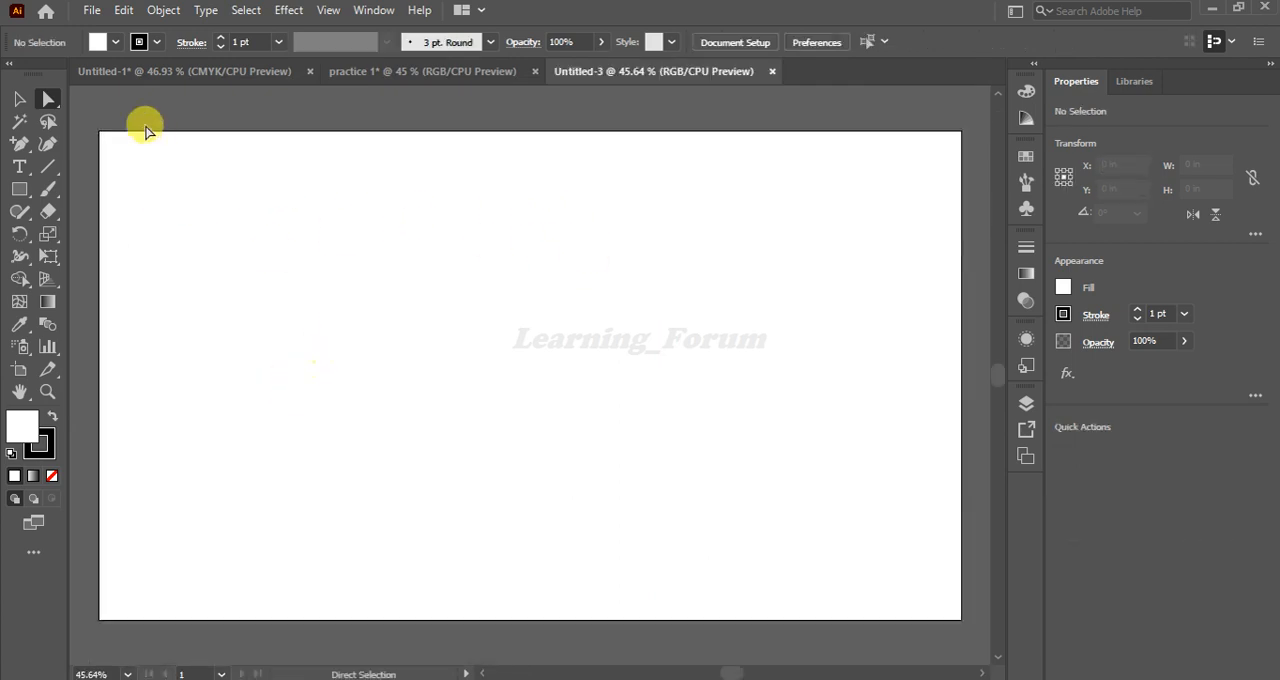
{"action": "left_click", "coordinate": [19, 190]}
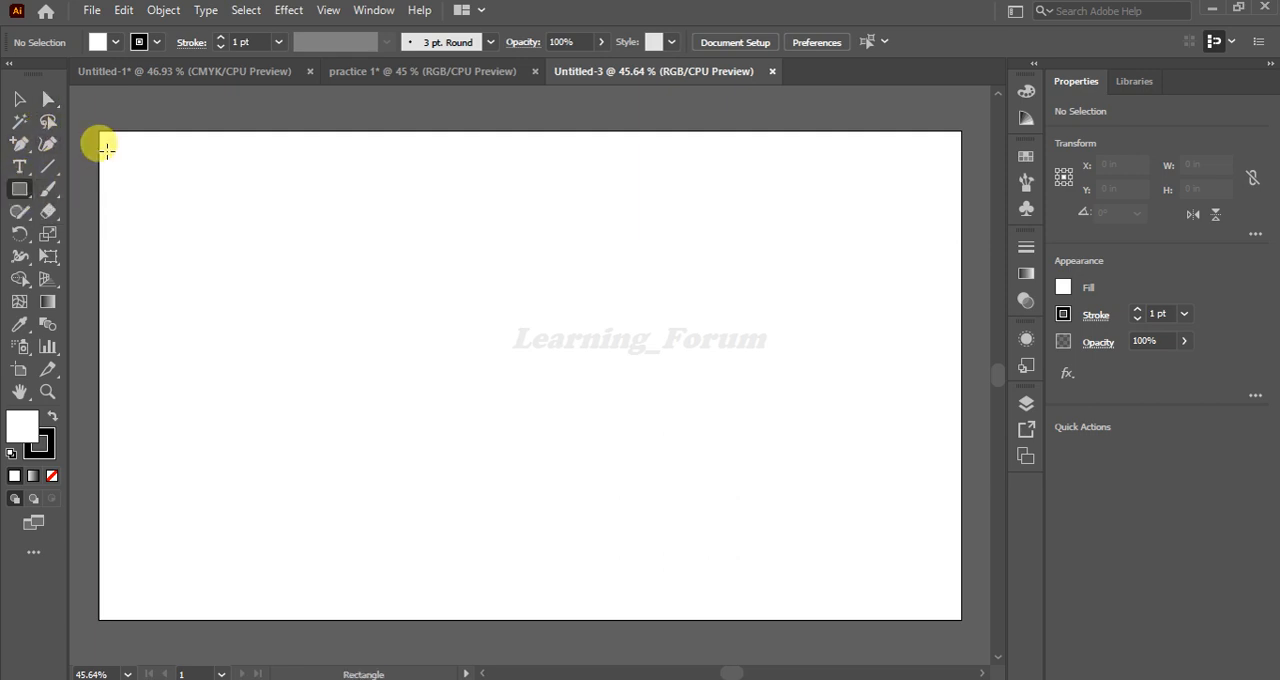
{"action": "left_click_drag", "start_coordinate": [99, 130], "coordinate": [958, 617]}
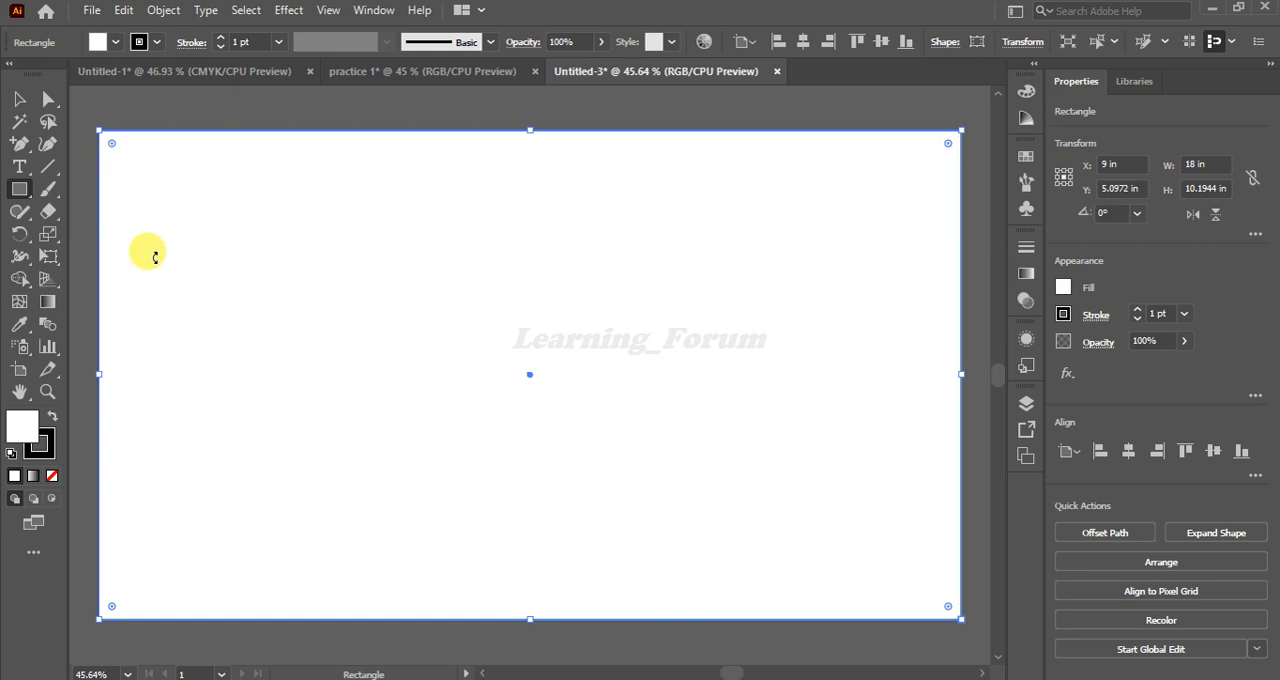
Start splitting the rectangle into a grid with 3 columns and turn on the preview
{"action": "left_click", "coordinate": [164, 10]}
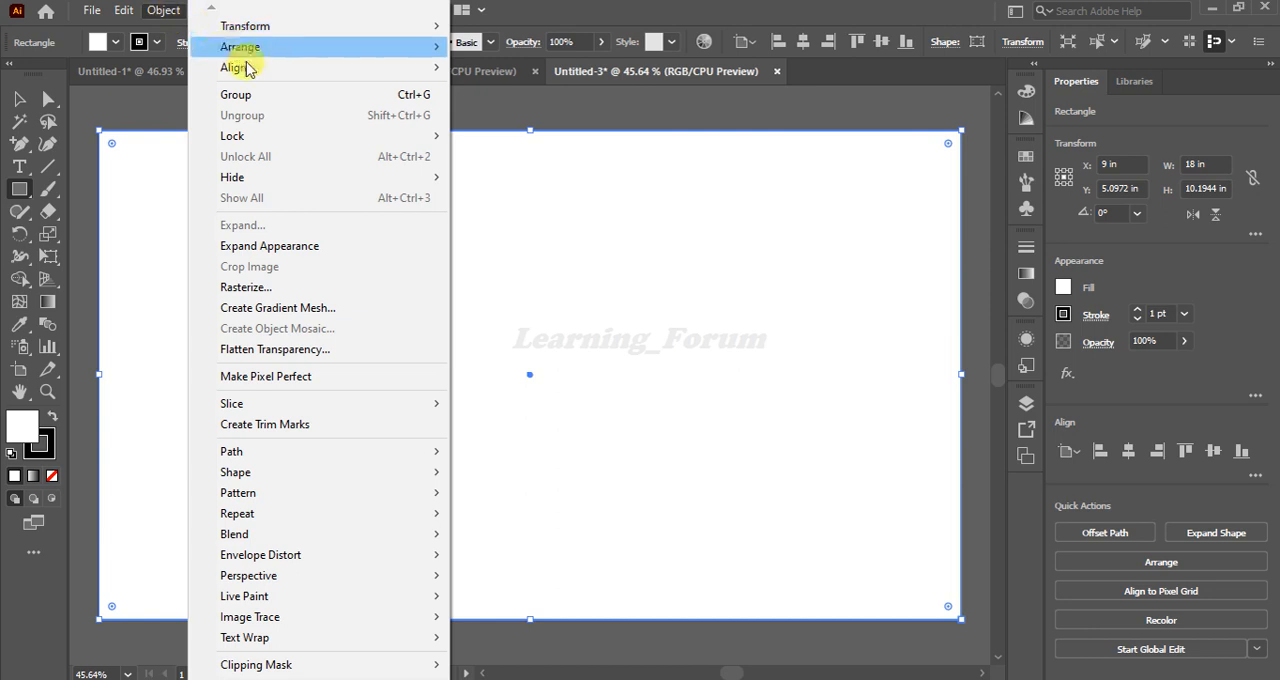
{"action": "mouse_move", "coordinate": [250, 455]}
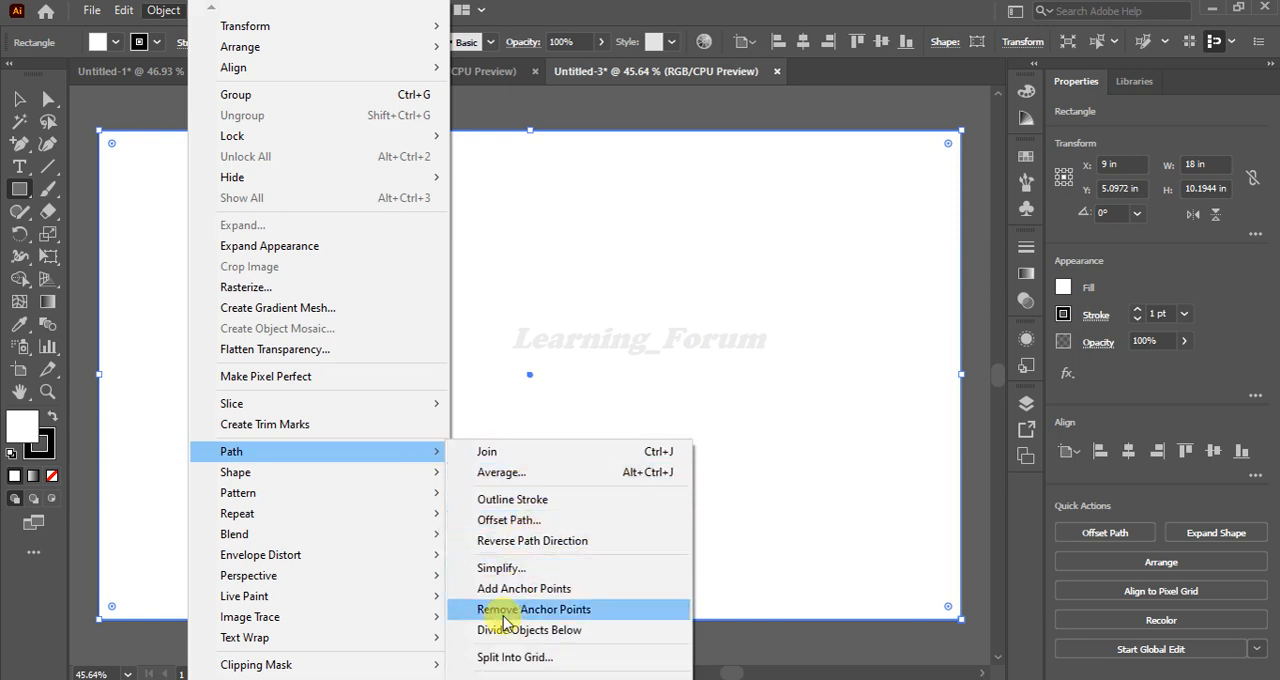
{"action": "left_click", "coordinate": [512, 658]}
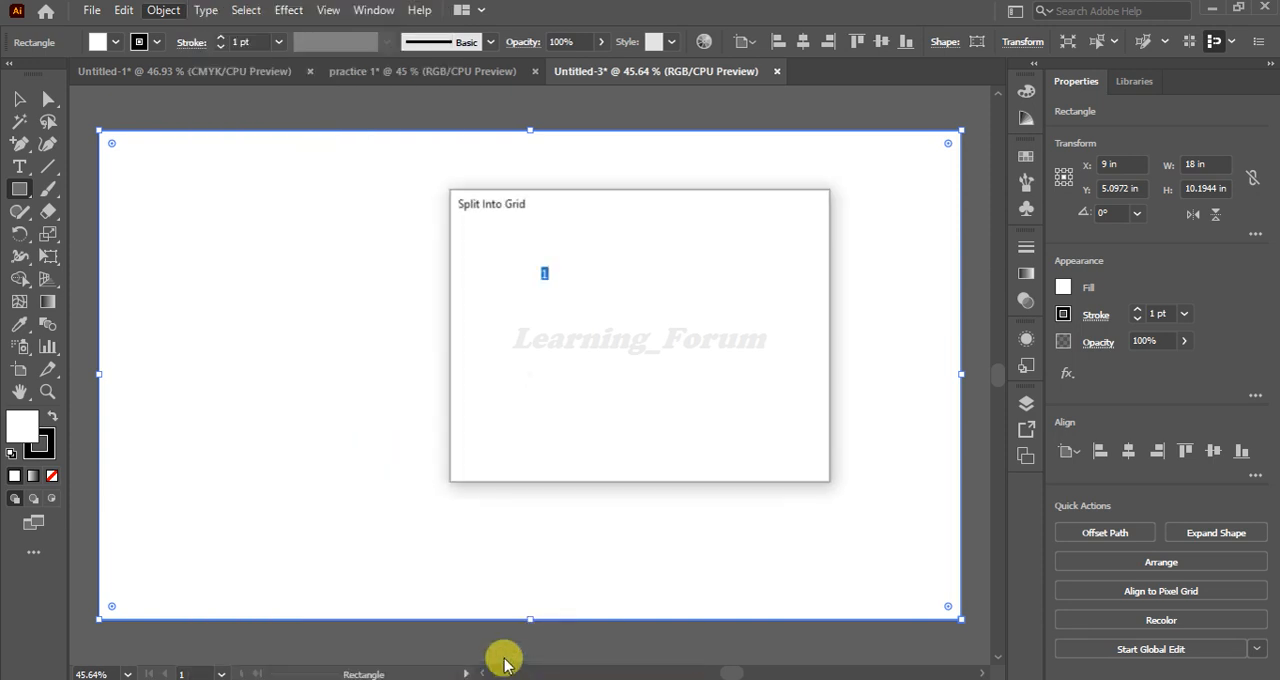
{"action": "left_click_drag", "start_coordinate": [638, 209], "coordinate": [554, 207]}
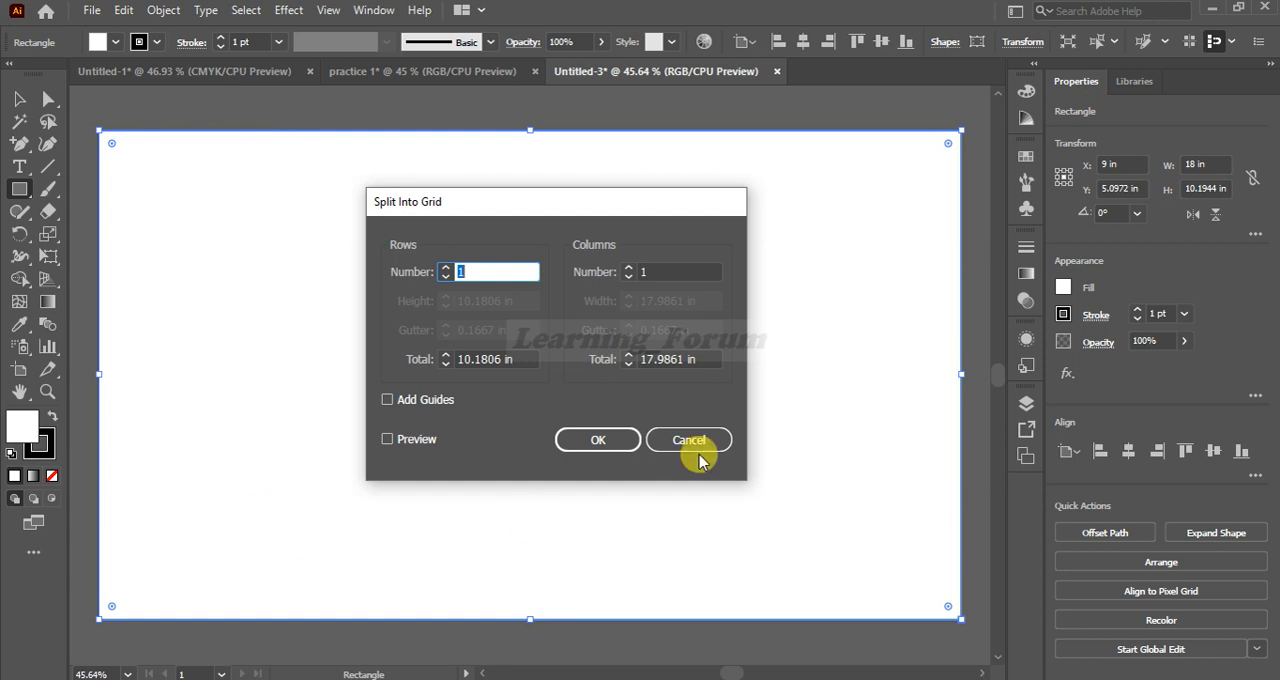
{"action": "left_click", "coordinate": [188, 73]}
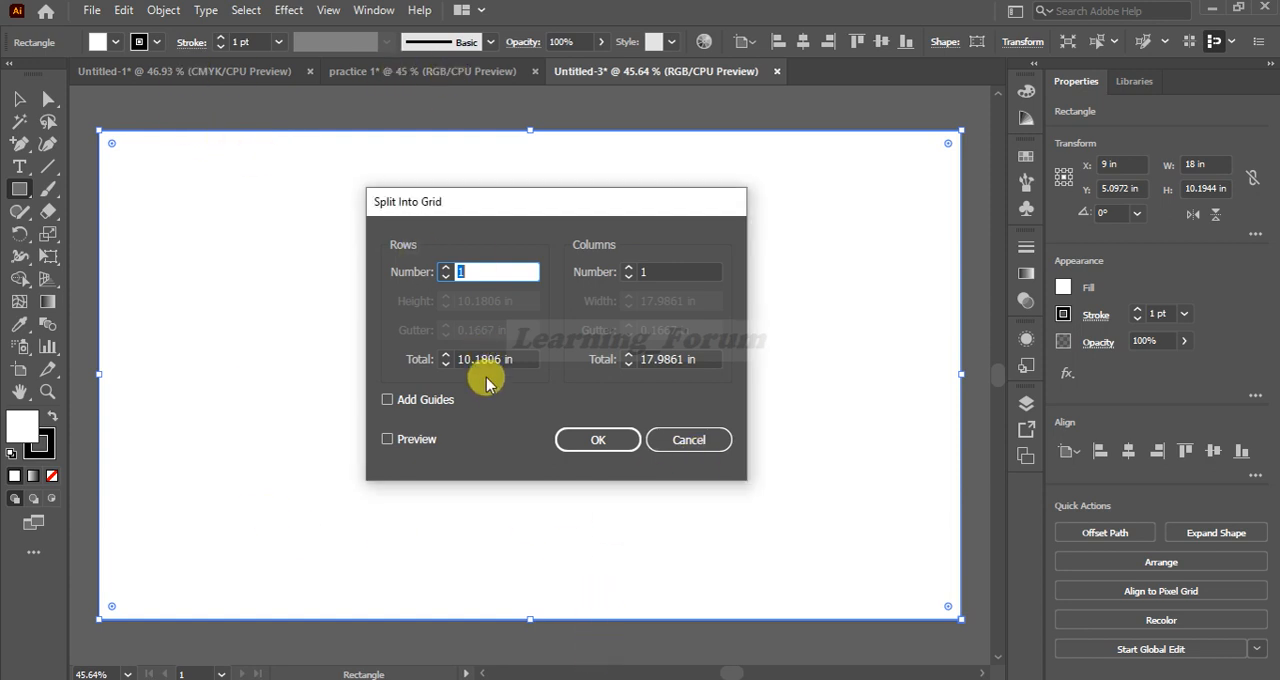
{"action": "left_click", "coordinate": [674, 272]}
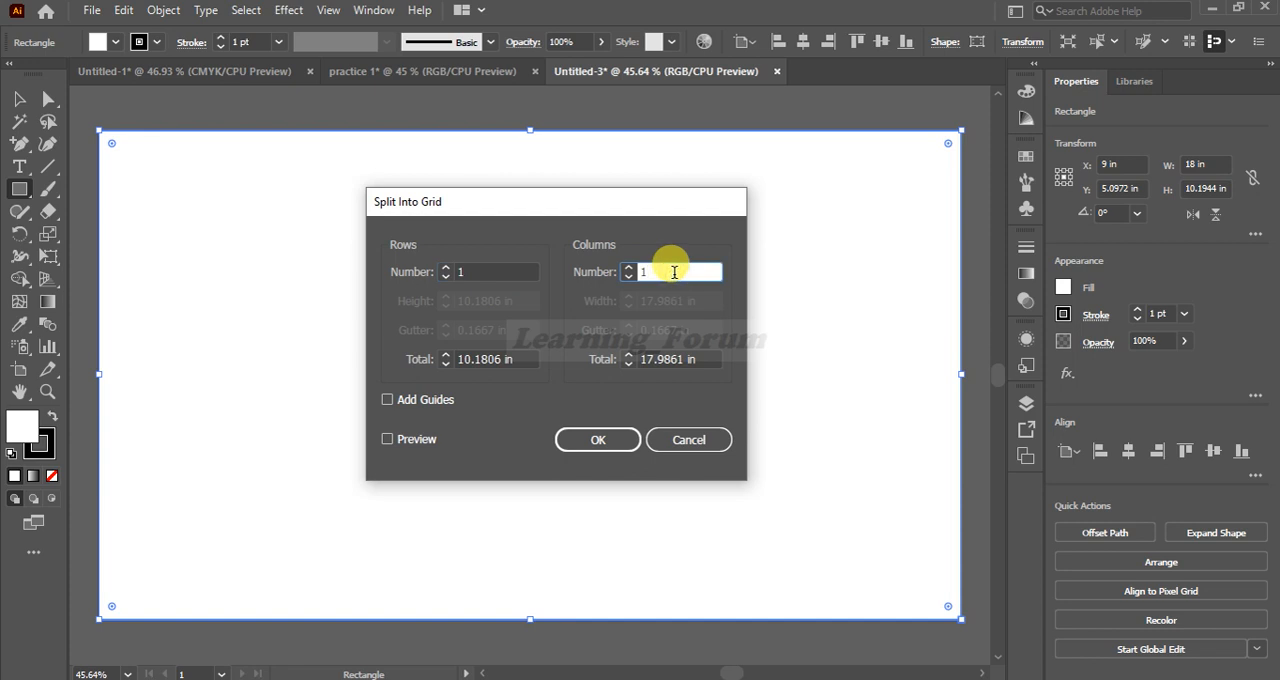
{"action": "type", "text": "3"}
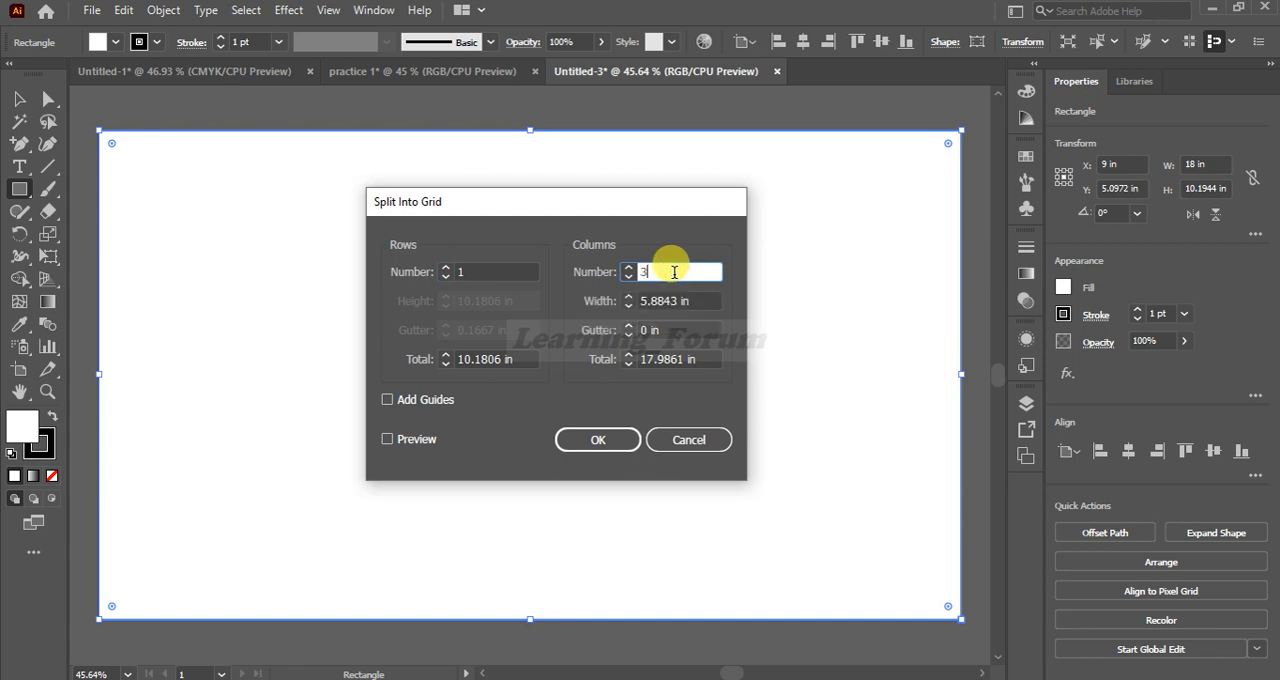
{"action": "left_click", "coordinate": [387, 440]}
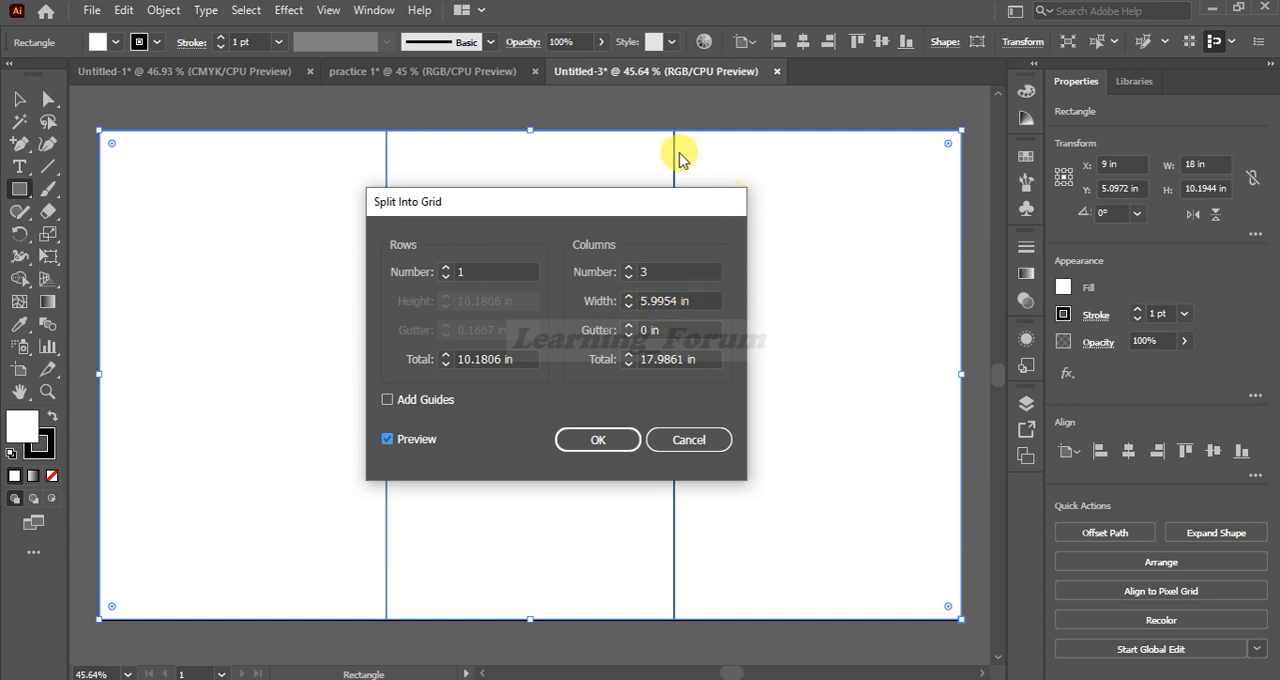
Set the grid's column width to 5.8 in
{"action": "left_click_drag", "start_coordinate": [520, 201], "coordinate": [490, 215]}
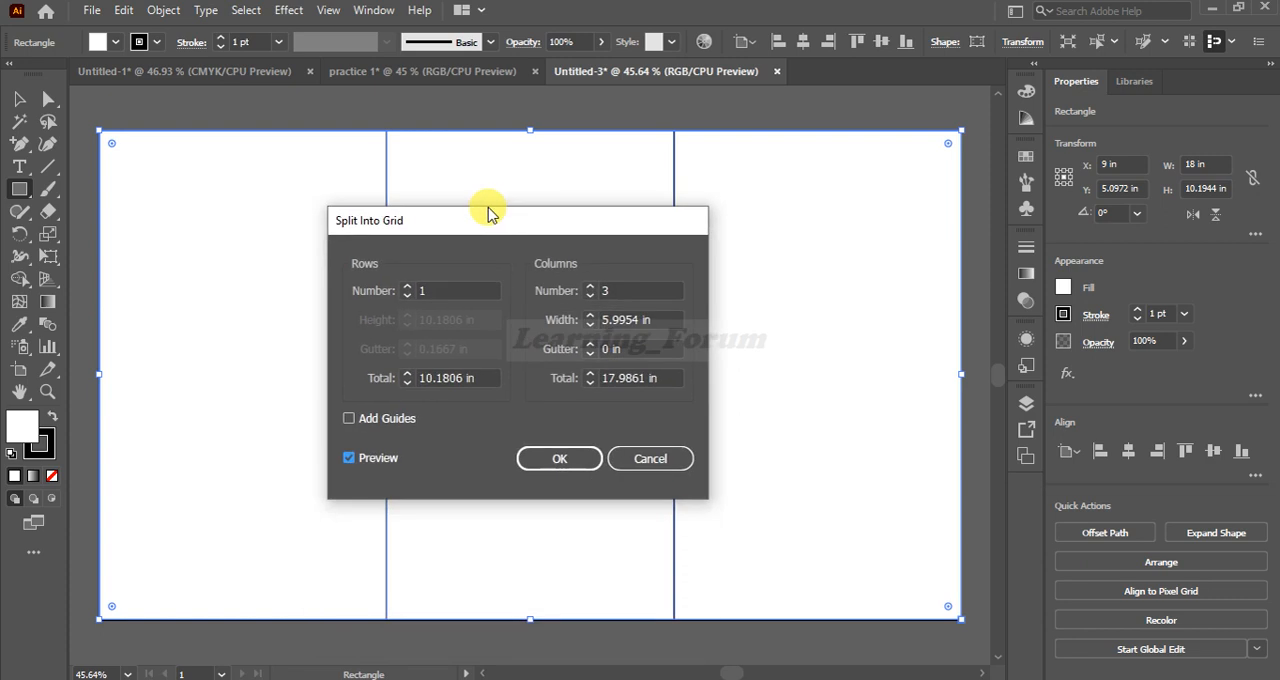
{"action": "left_click", "coordinate": [641, 321]}
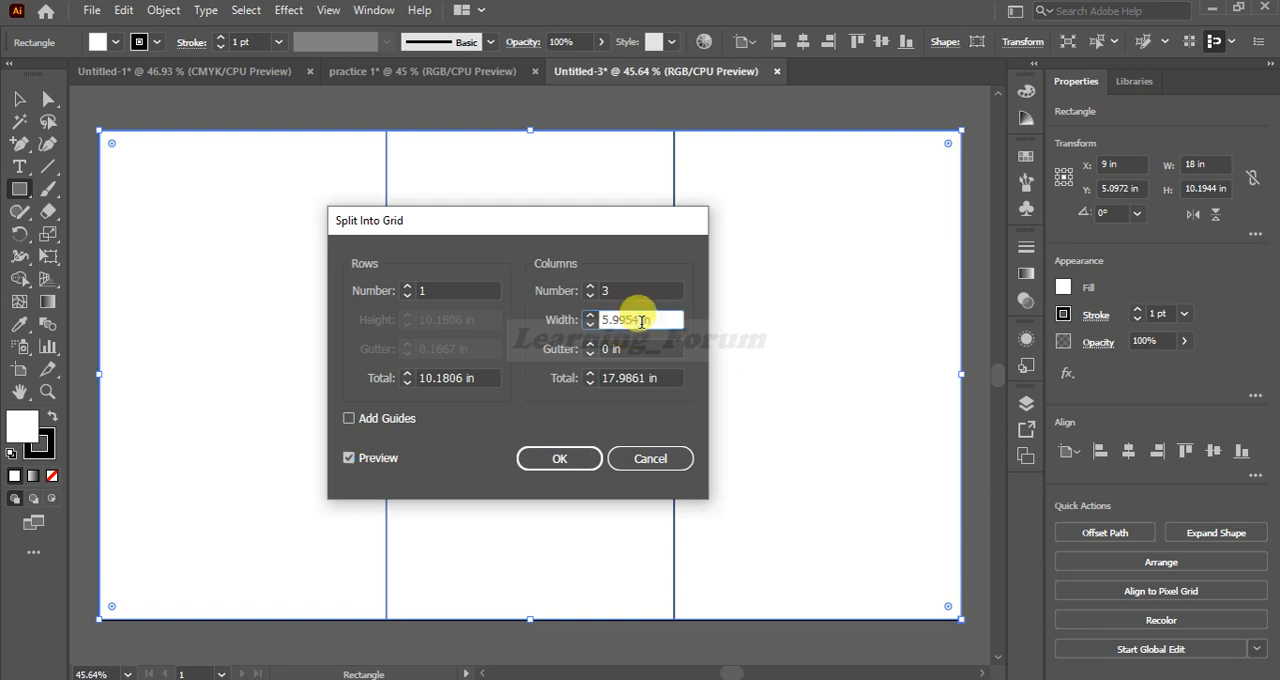
{"action": "key", "text": "BackSpace"}
{"action": "key", "text": "BackSpace"}
{"action": "key", "text": "BackSpace"}
{"action": "key", "text": "BackSpace"}
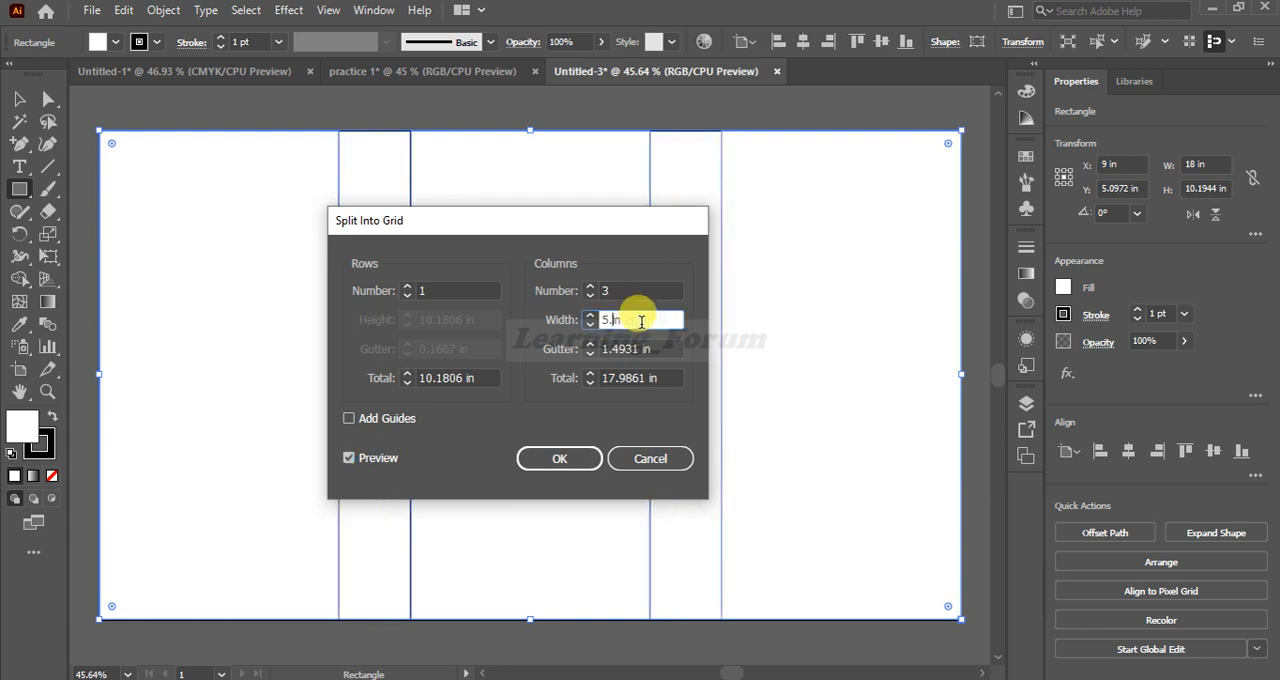
{"action": "type", "text": "5."}
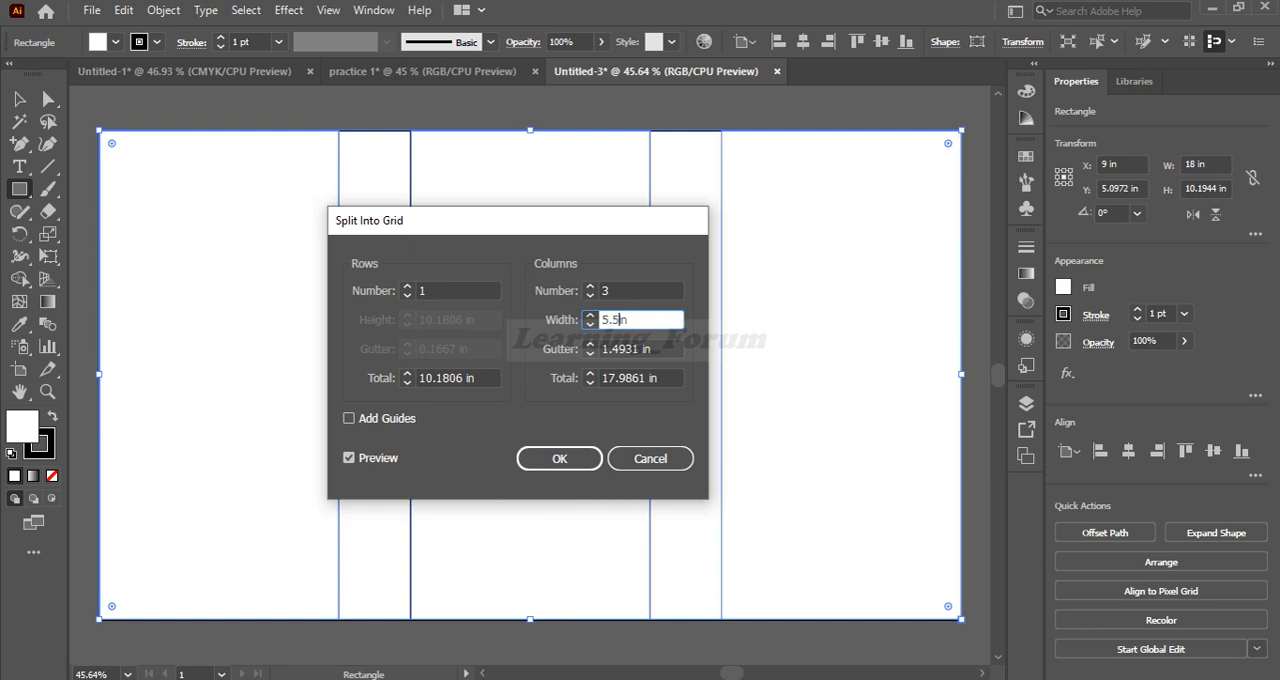
{"action": "key", "text": "BackSpace"}
{"action": "type", "text": "8"}
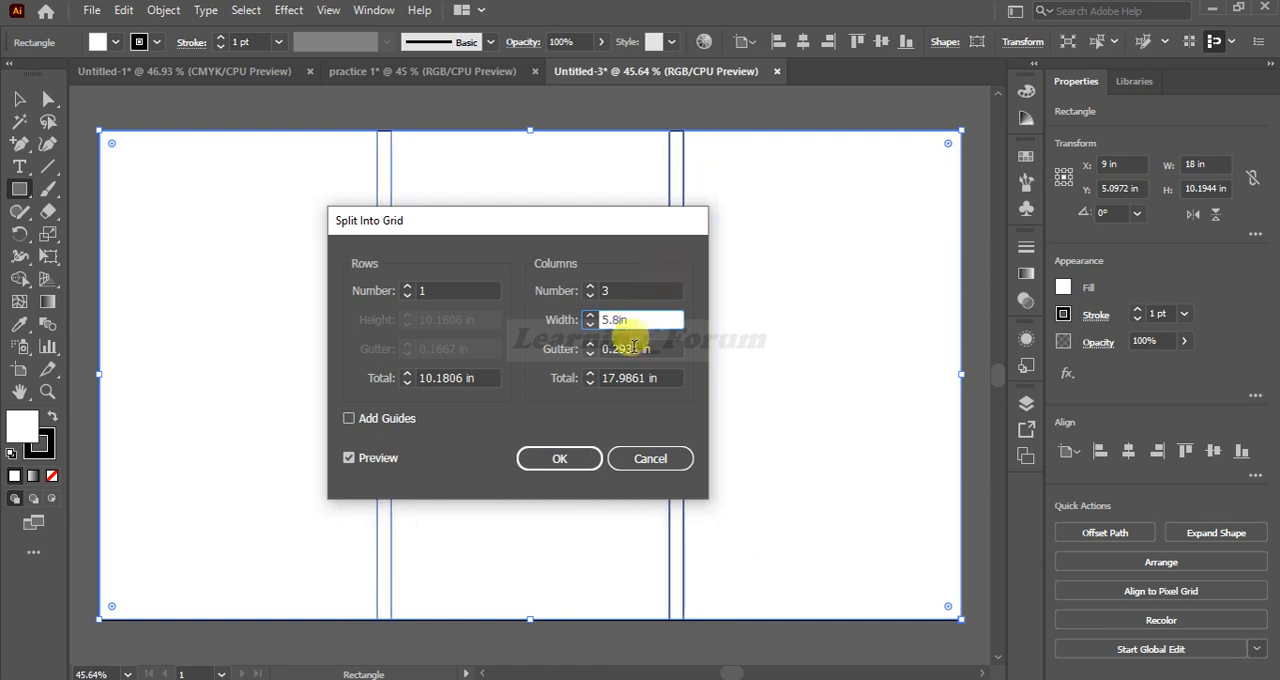
Set the gutter between the grid columns to 0.3 in
{"action": "left_click", "coordinate": [636, 348]}
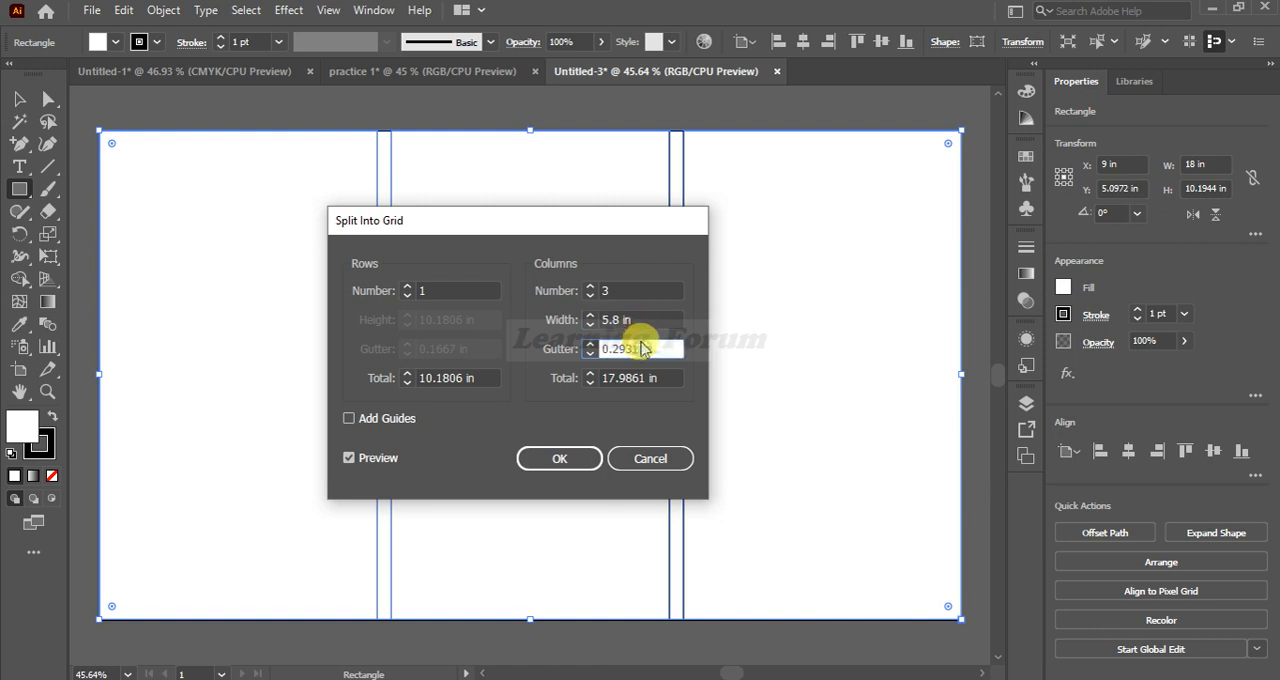
{"action": "type", "text": "0.35"}
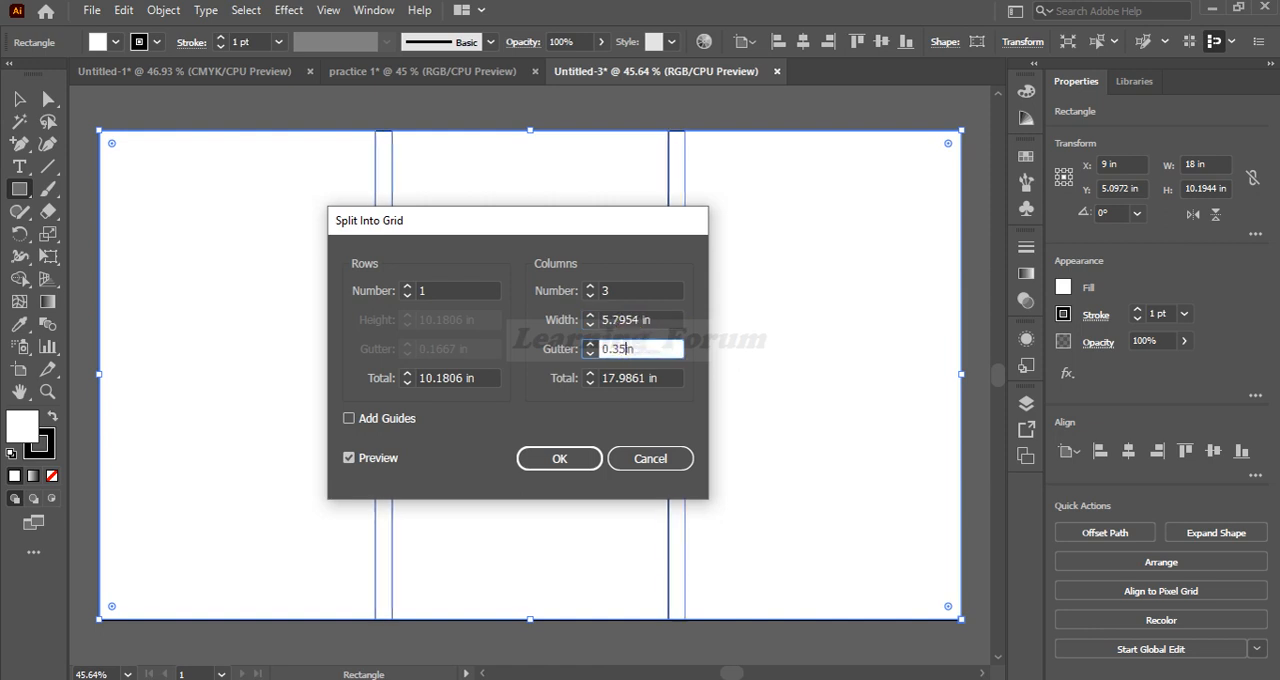
{"action": "key", "text": "BackSpace"}
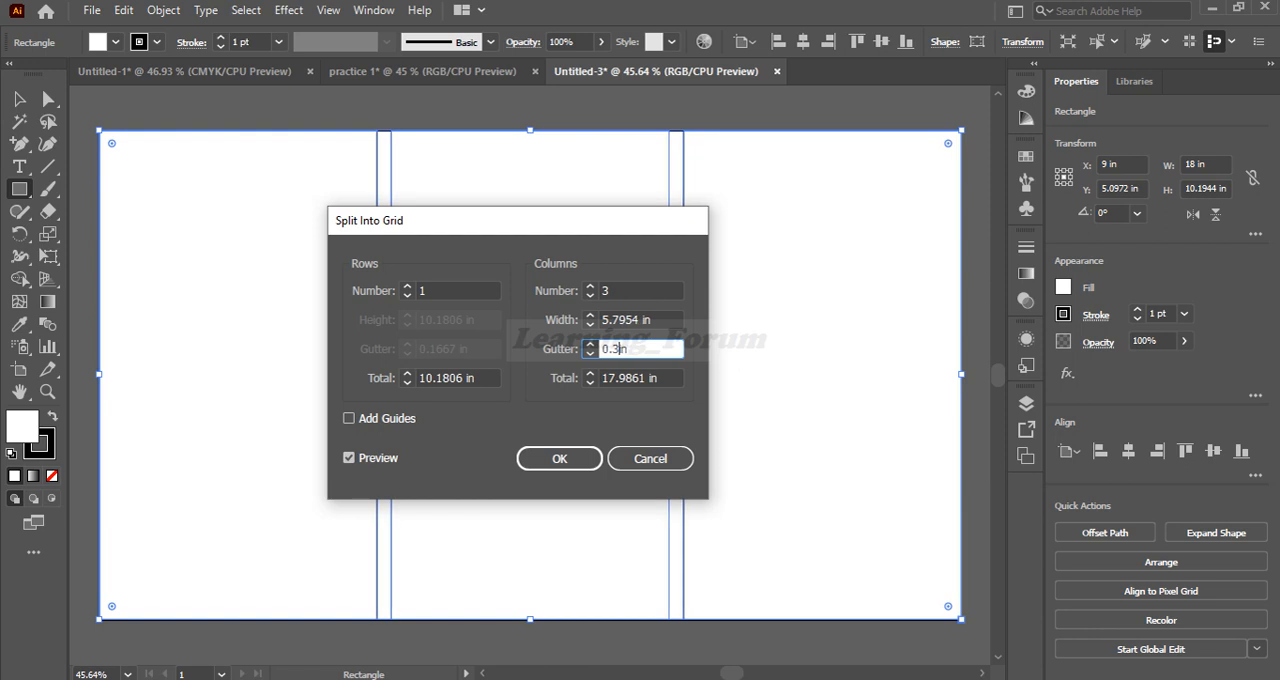
Set the total width of the grid columns to 17.4 in and apply the split
{"action": "left_click", "coordinate": [645, 380]}
{"action": "type", "text": "17."}
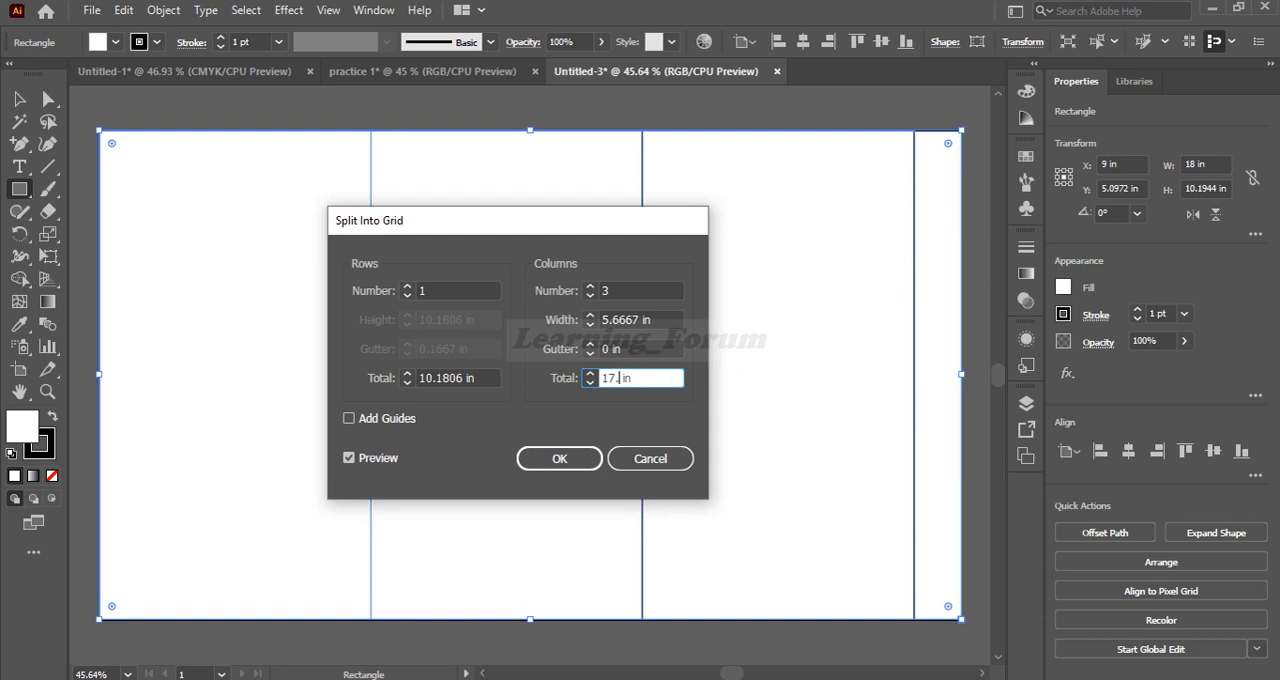
{"action": "type", "text": "9"}
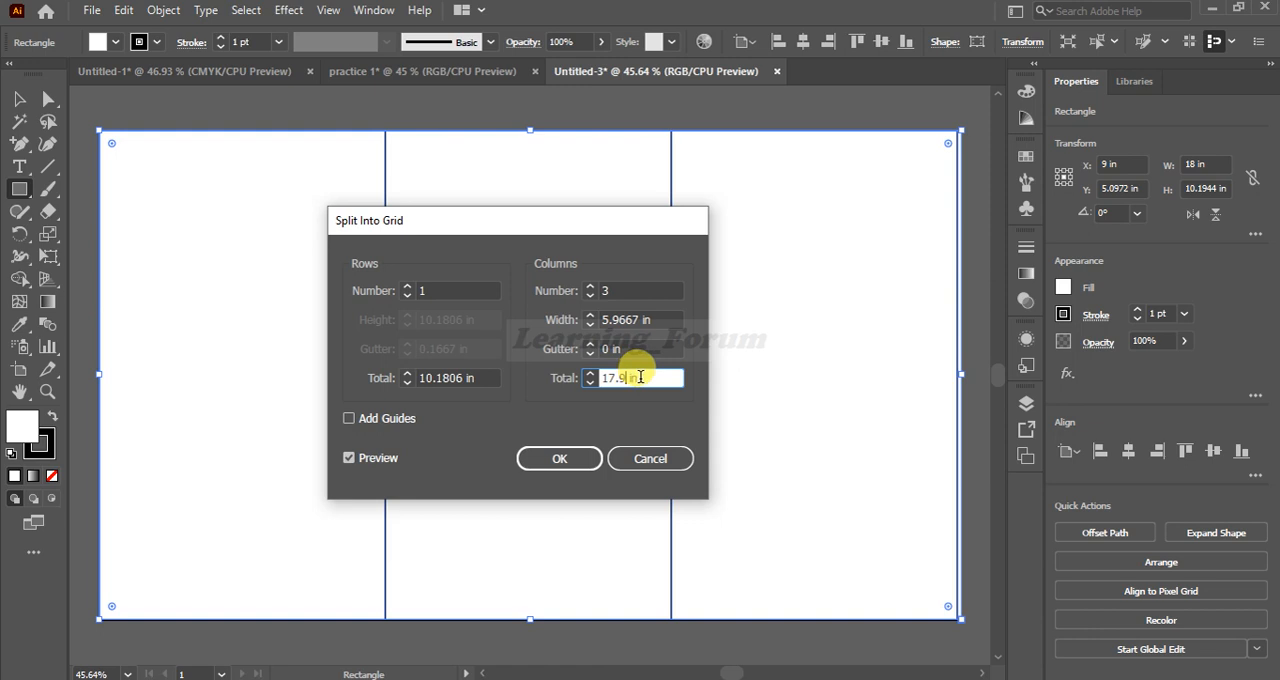
{"action": "key", "text": "BackSpace"}
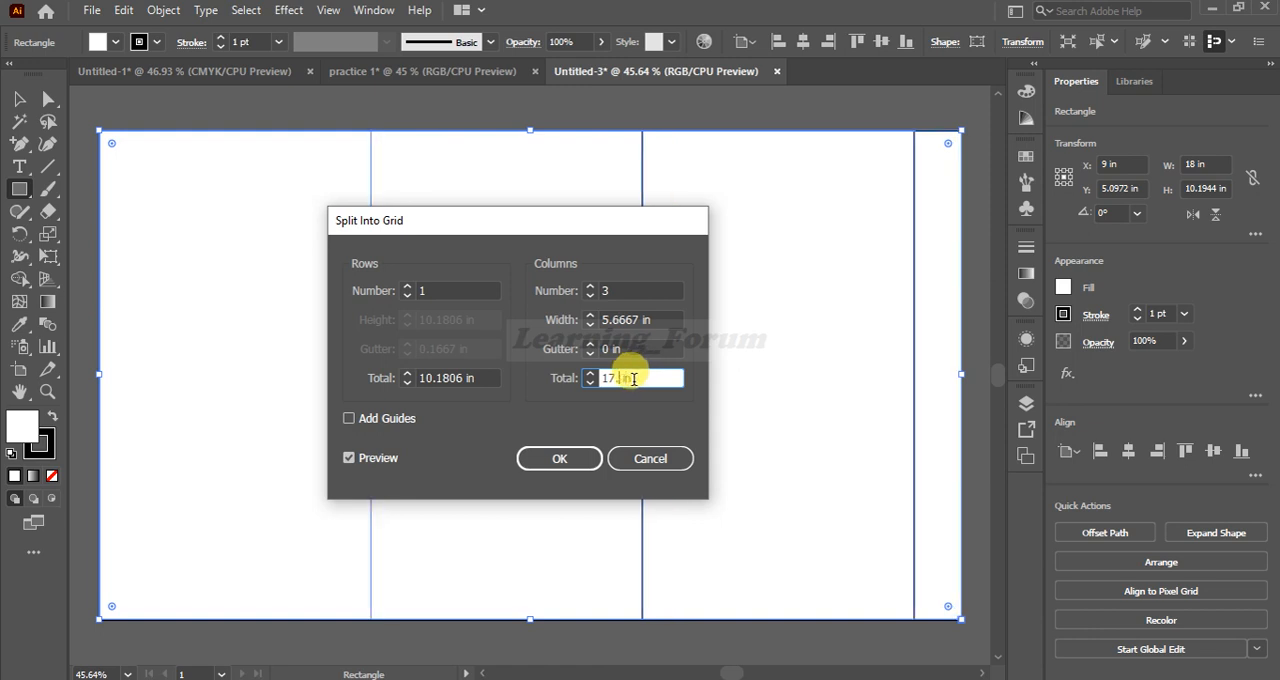
{"action": "type", "text": "4"}
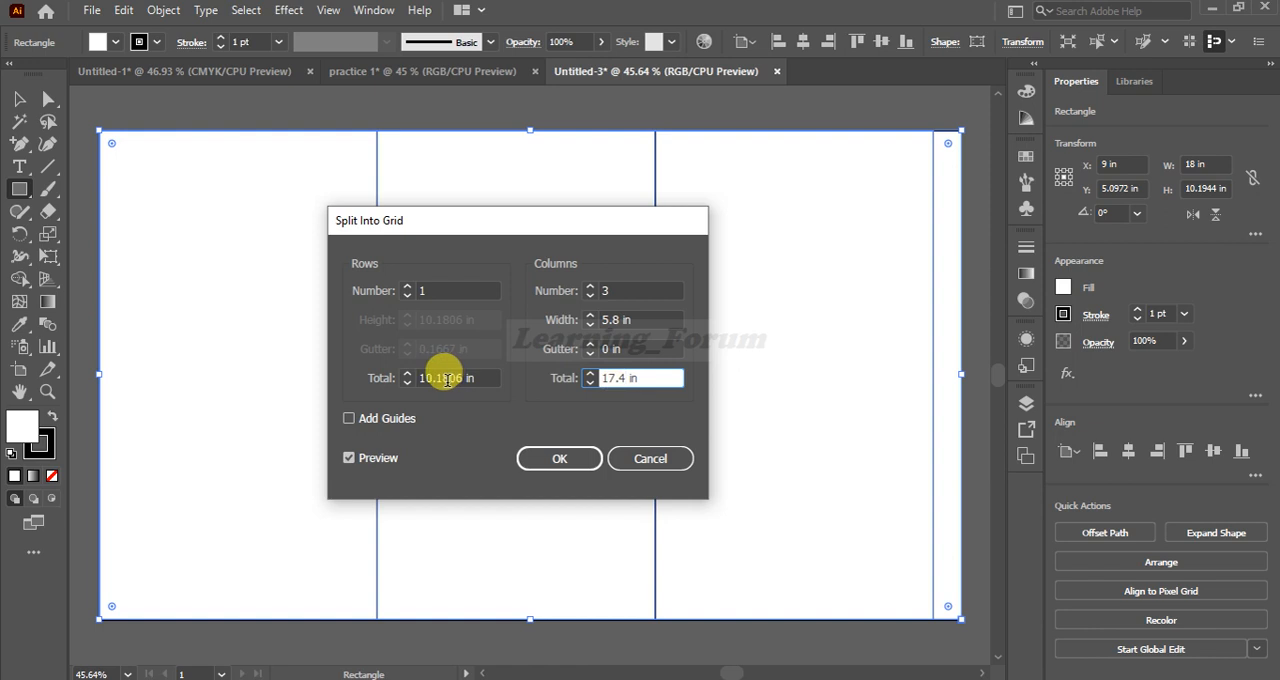
{"action": "left_click", "coordinate": [553, 458]}
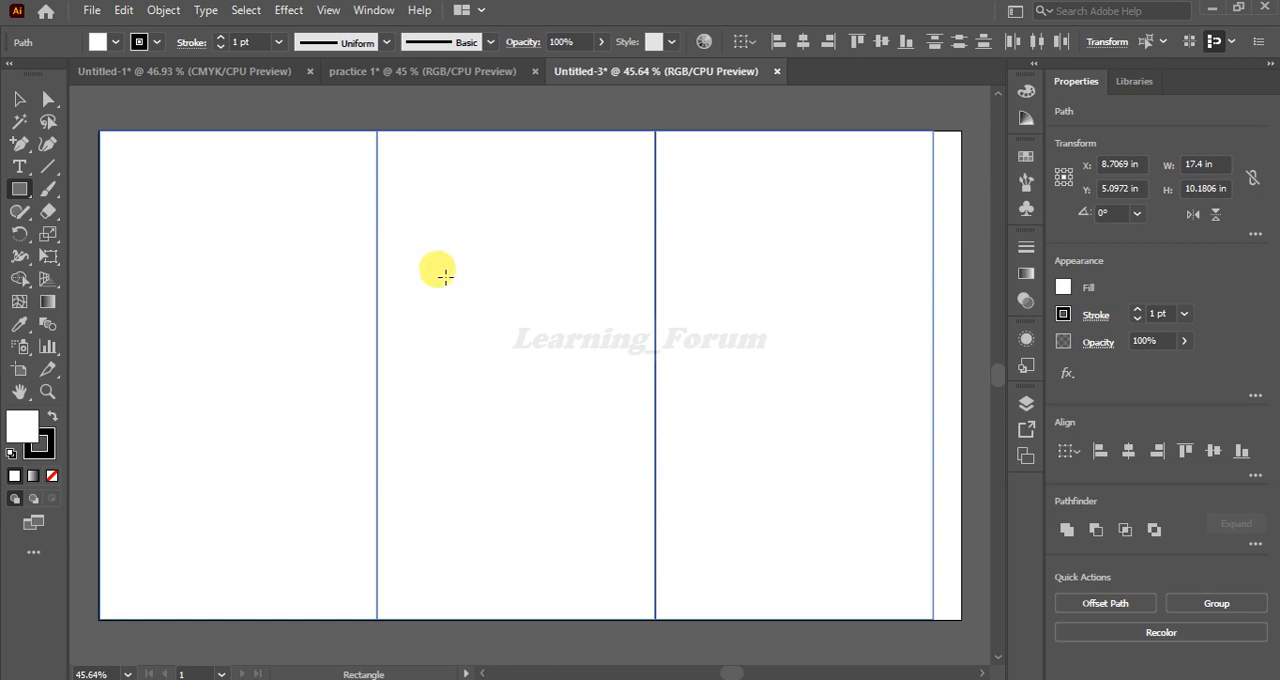
Split the three selected columns into a grid again with a 0.3 in column gutter, previewing the result before applying it
{"action": "left_click", "coordinate": [159, 12]}
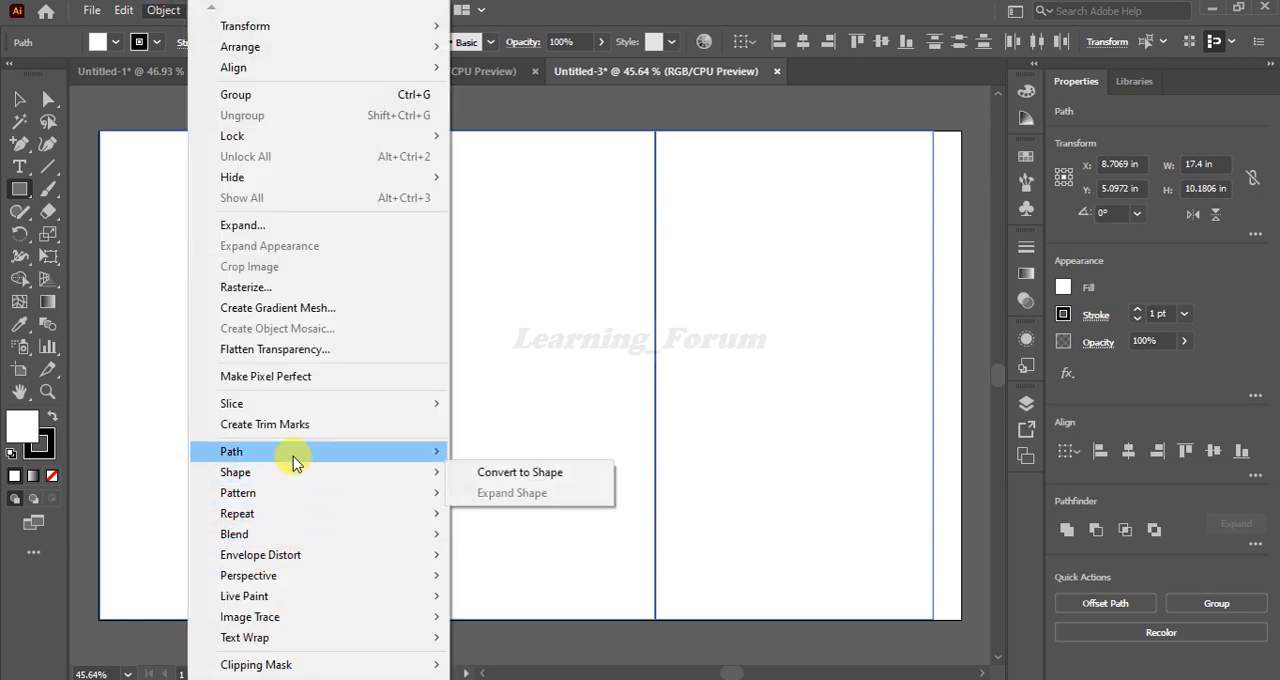
{"action": "mouse_move", "coordinate": [294, 458]}
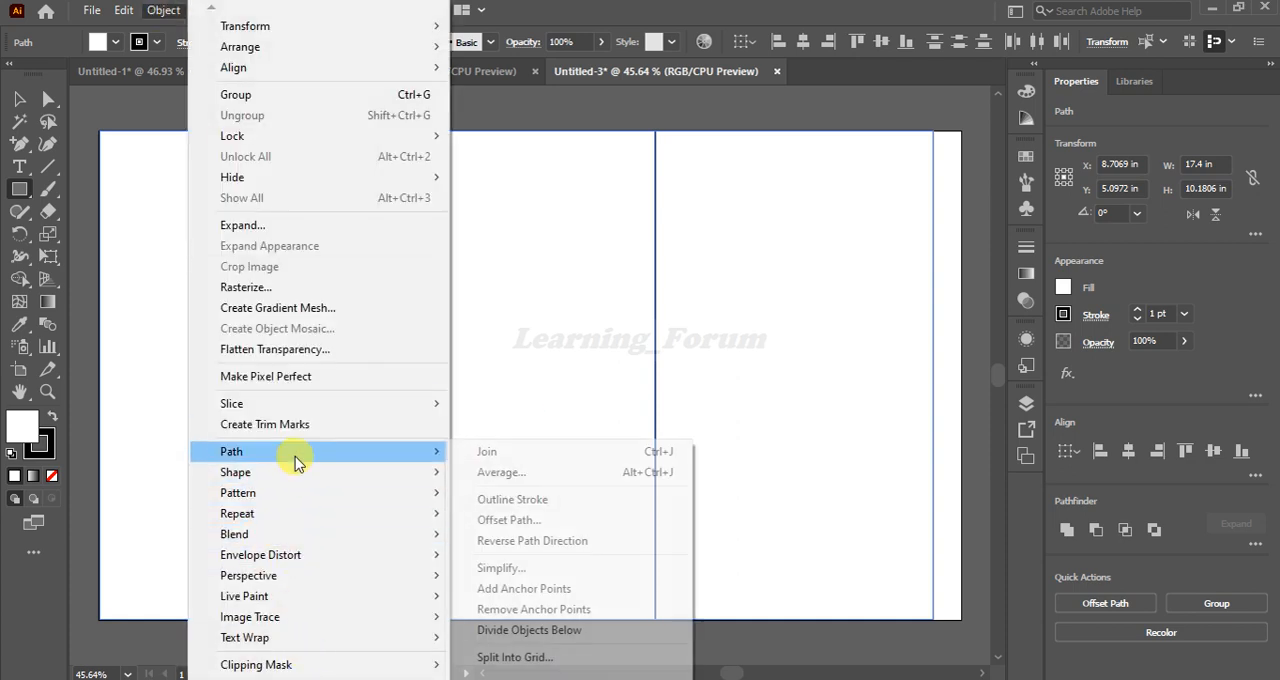
{"action": "left_click", "coordinate": [510, 658]}
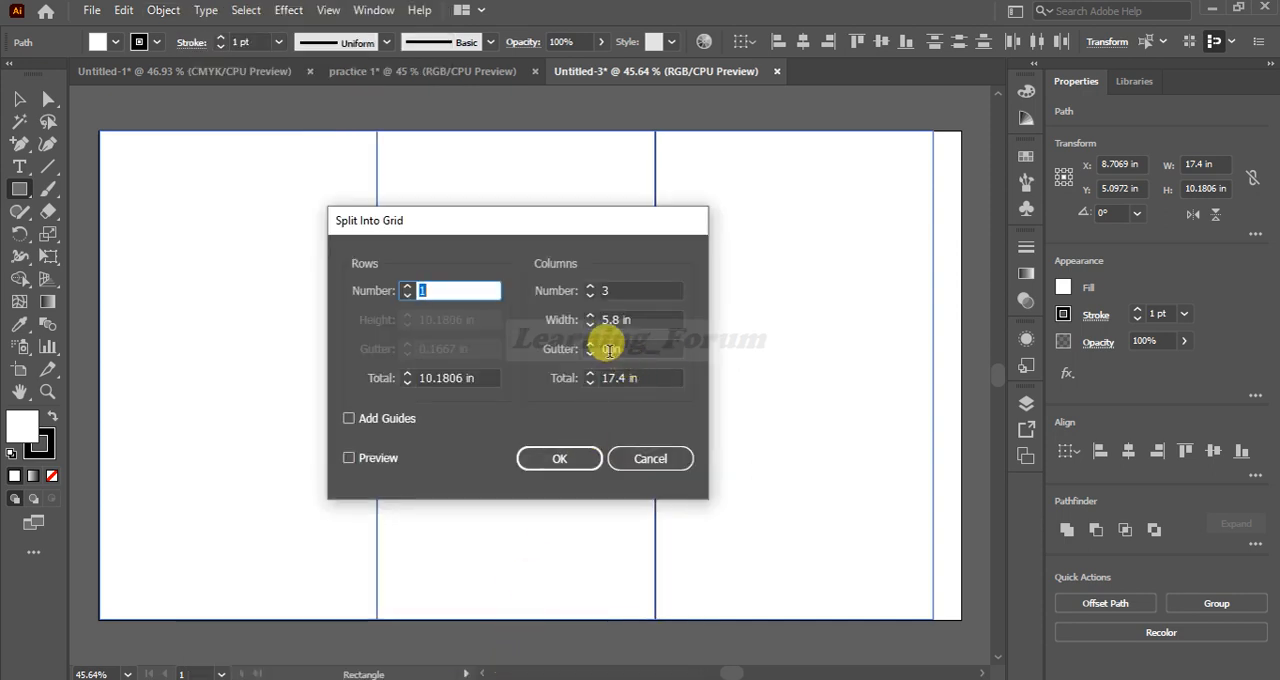
{"action": "left_click", "coordinate": [612, 350]}
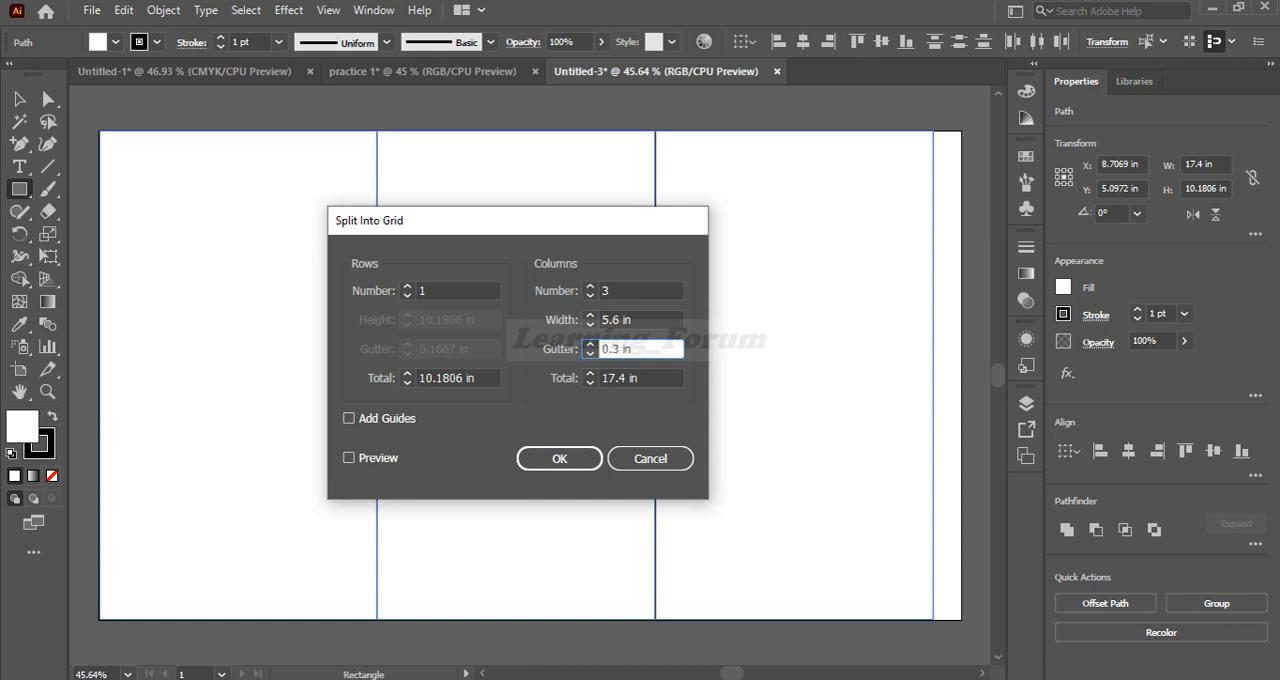
{"action": "left_click", "coordinate": [346, 460]}
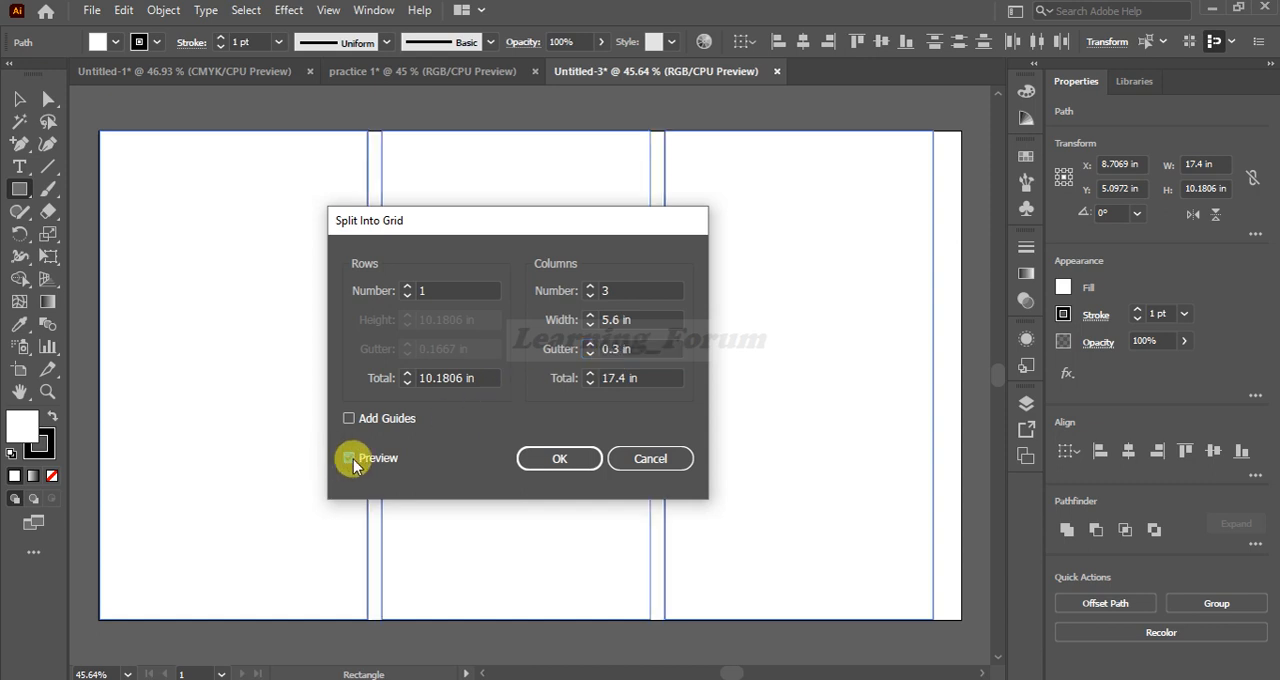
{"action": "left_click", "coordinate": [569, 464]}
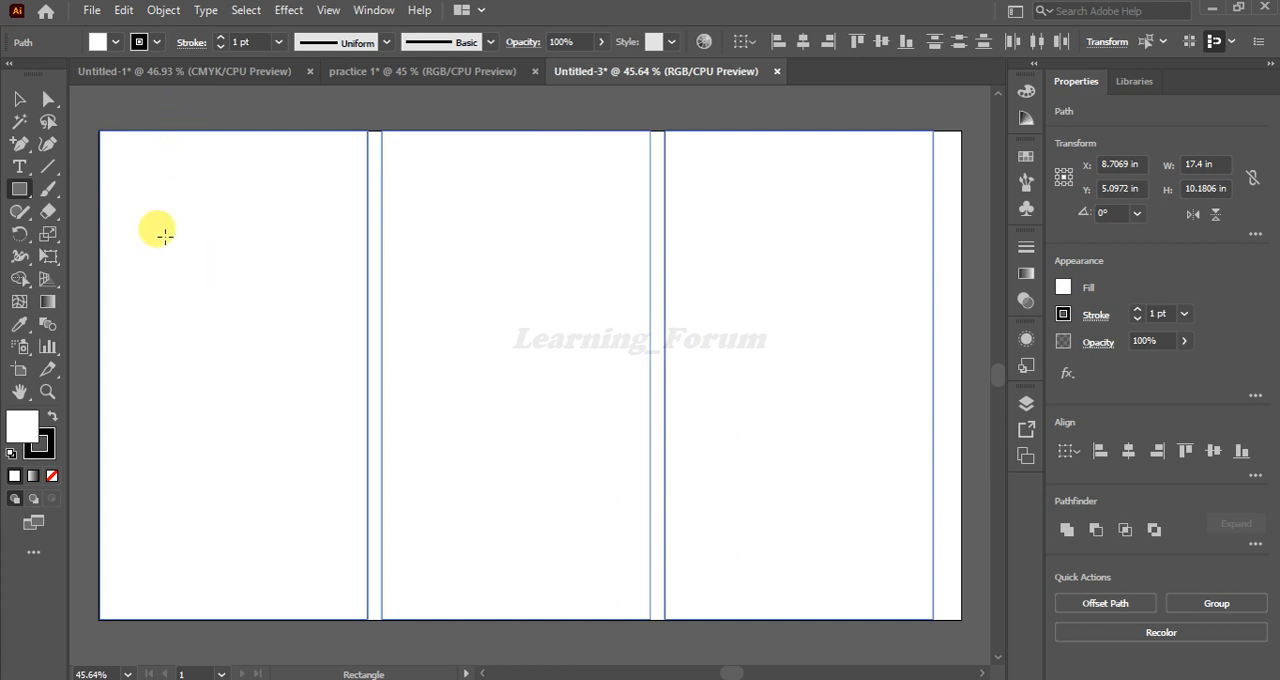
Move the three columns down together by about 0.33 in with the Direct Selection tool, and deselect them
{"action": "left_click", "coordinate": [48, 99]}
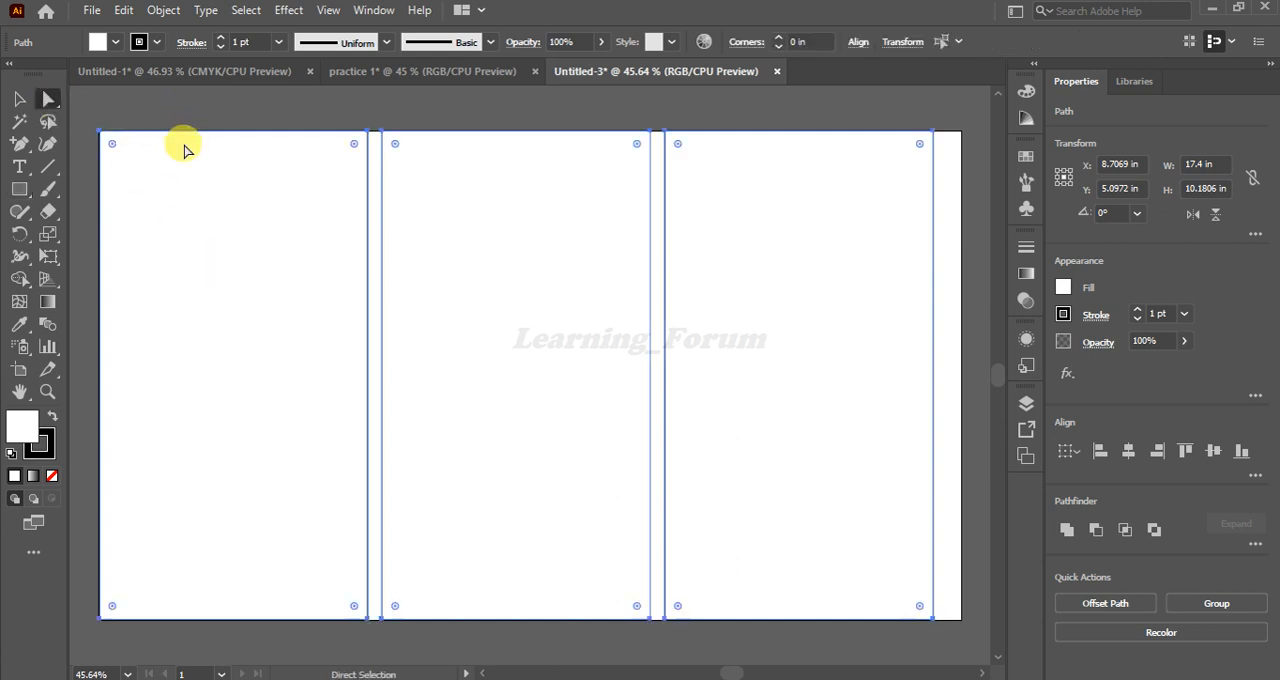
{"action": "left_click_drag", "start_coordinate": [189, 148], "coordinate": [189, 162]}
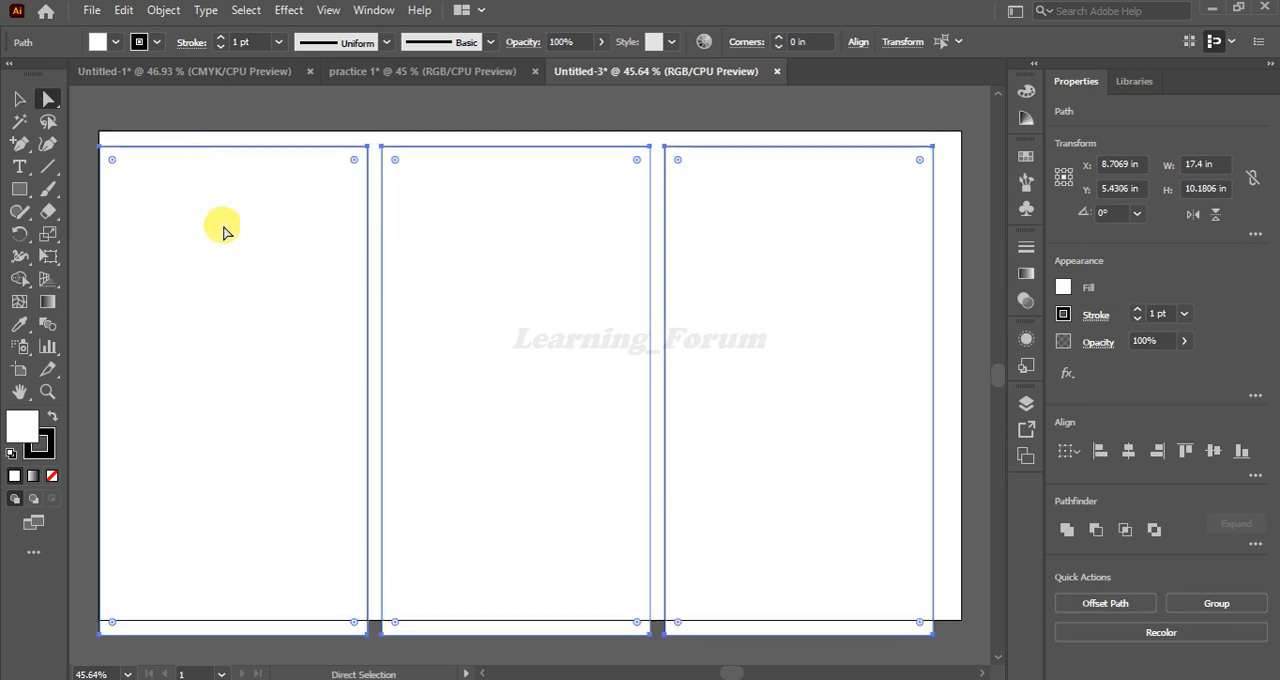
{"action": "left_click", "coordinate": [429, 103]}
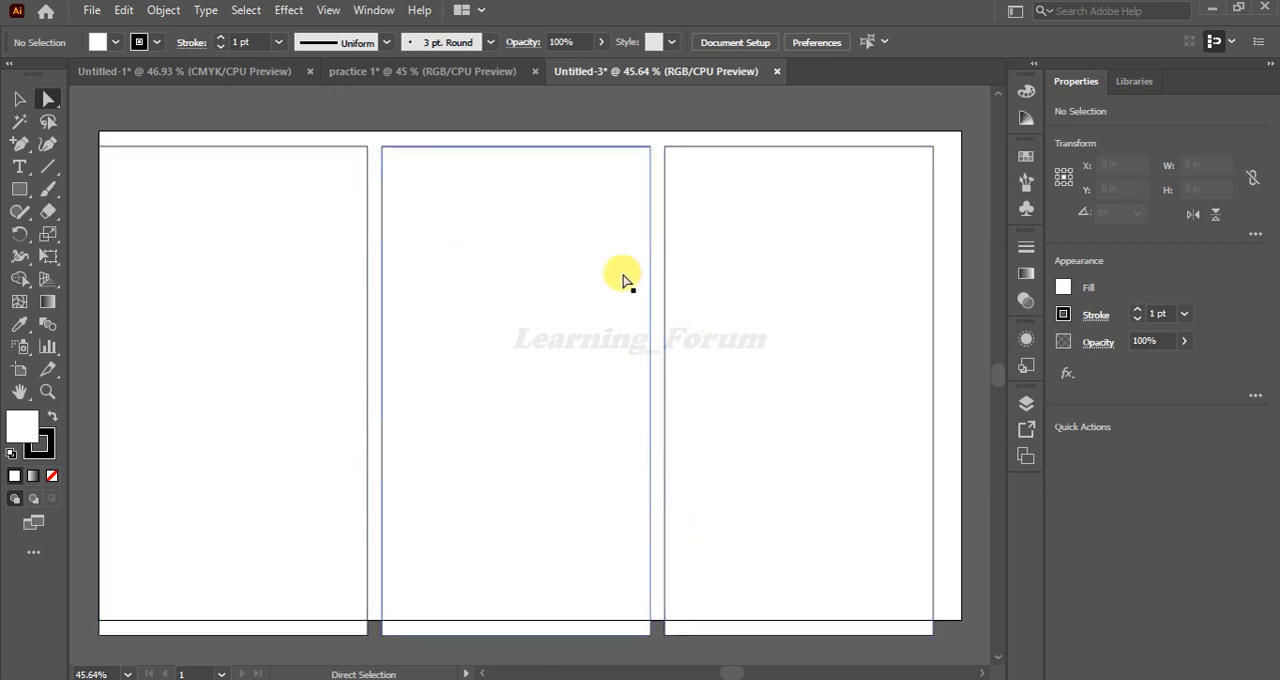
Check that each of the three columns can be selected separately, and view the practice 1 document for comparison
{"action": "left_click", "coordinate": [213, 193]}
{"action": "left_click", "coordinate": [497, 239]}
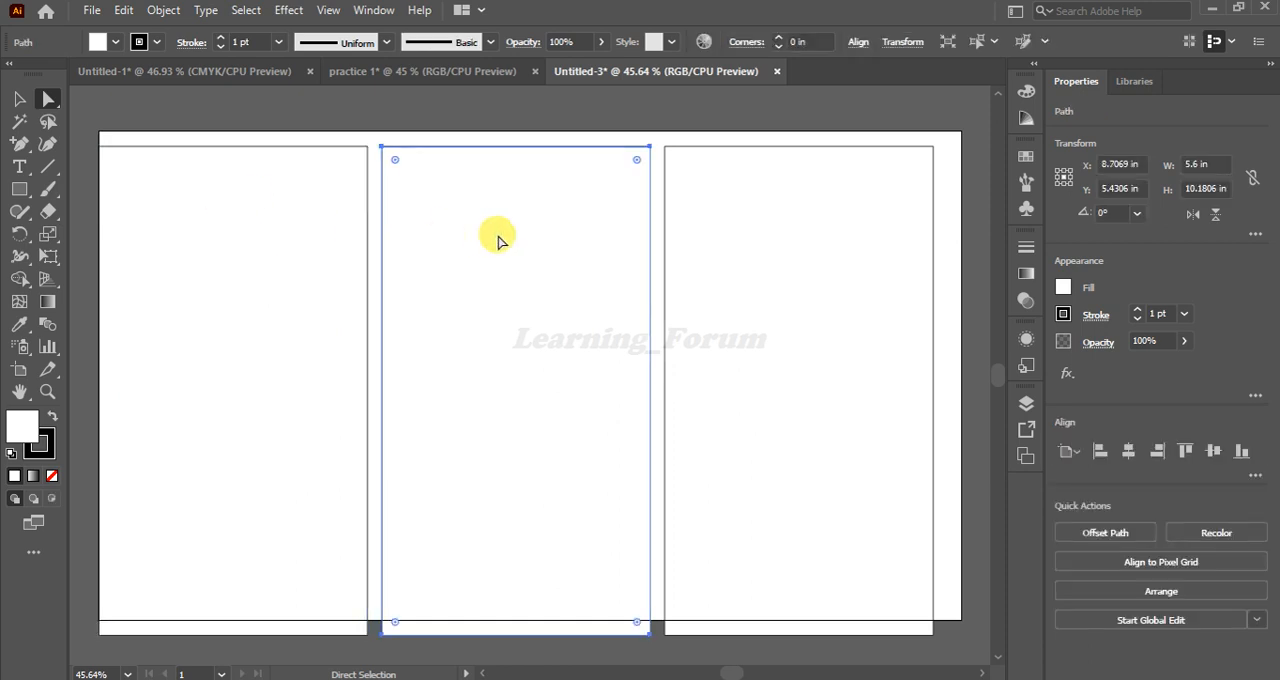
{"action": "left_click", "coordinate": [815, 225]}
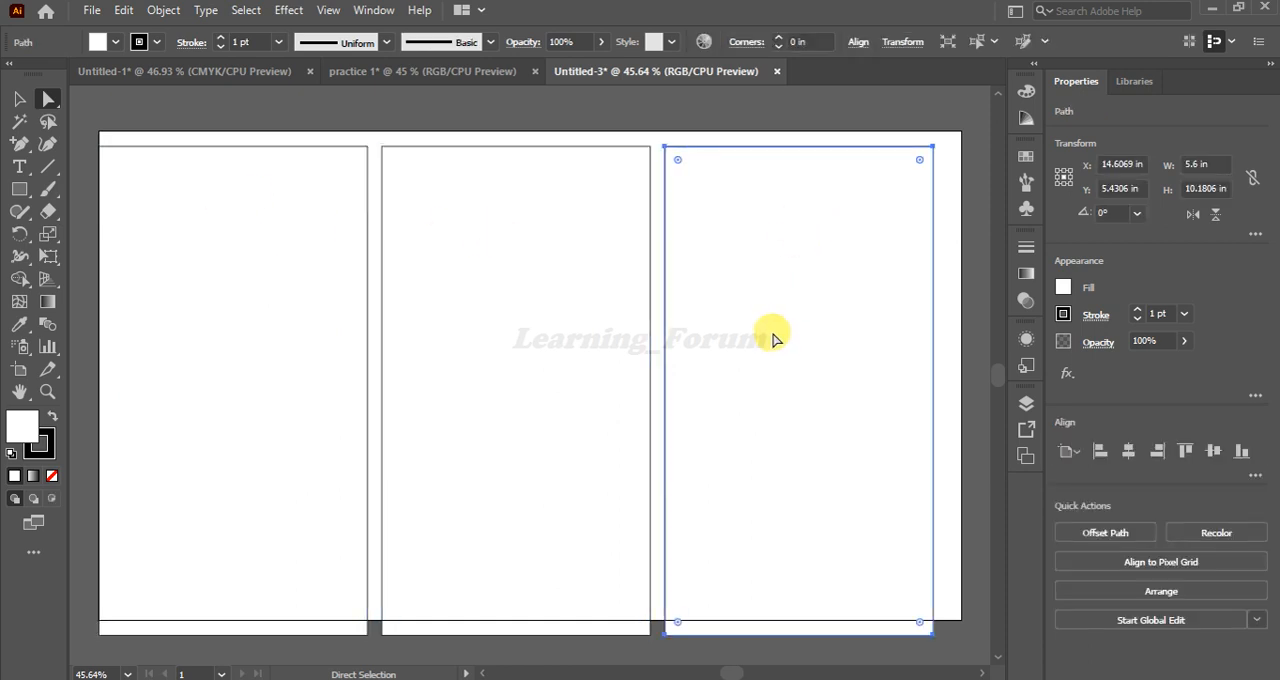
{"action": "left_click", "coordinate": [548, 300]}
{"action": "left_click", "coordinate": [310, 290]}
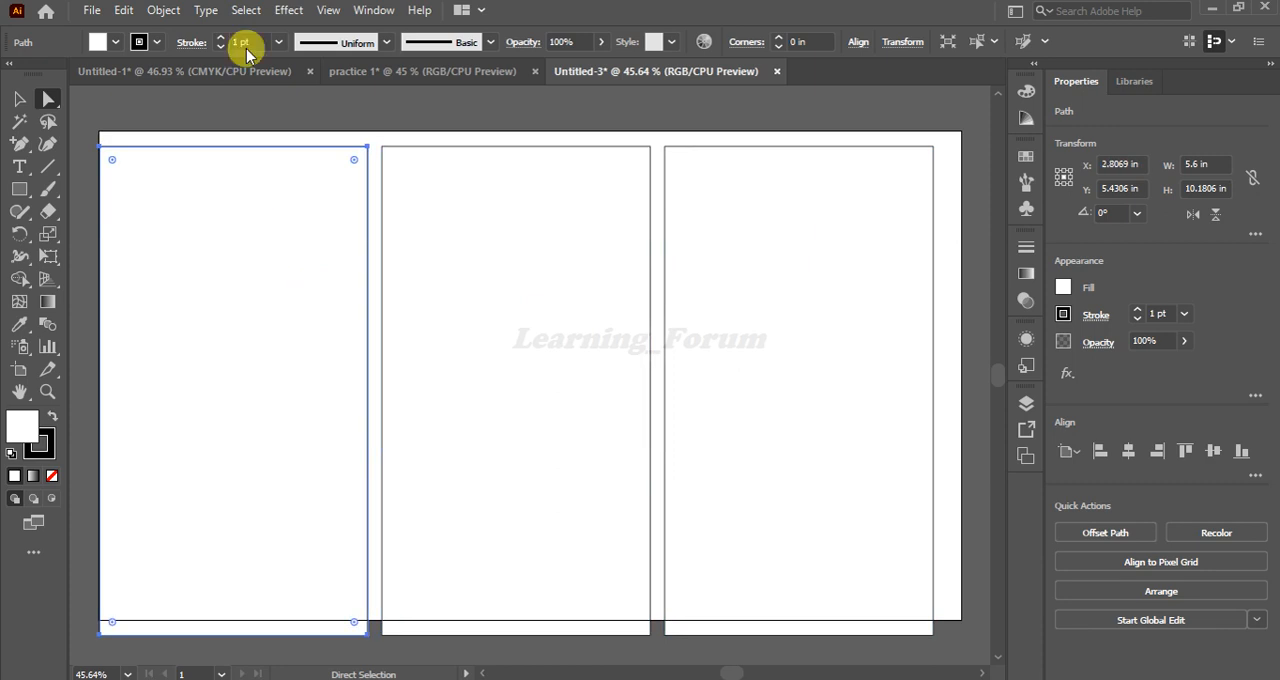
{"action": "left_click", "coordinate": [370, 74]}
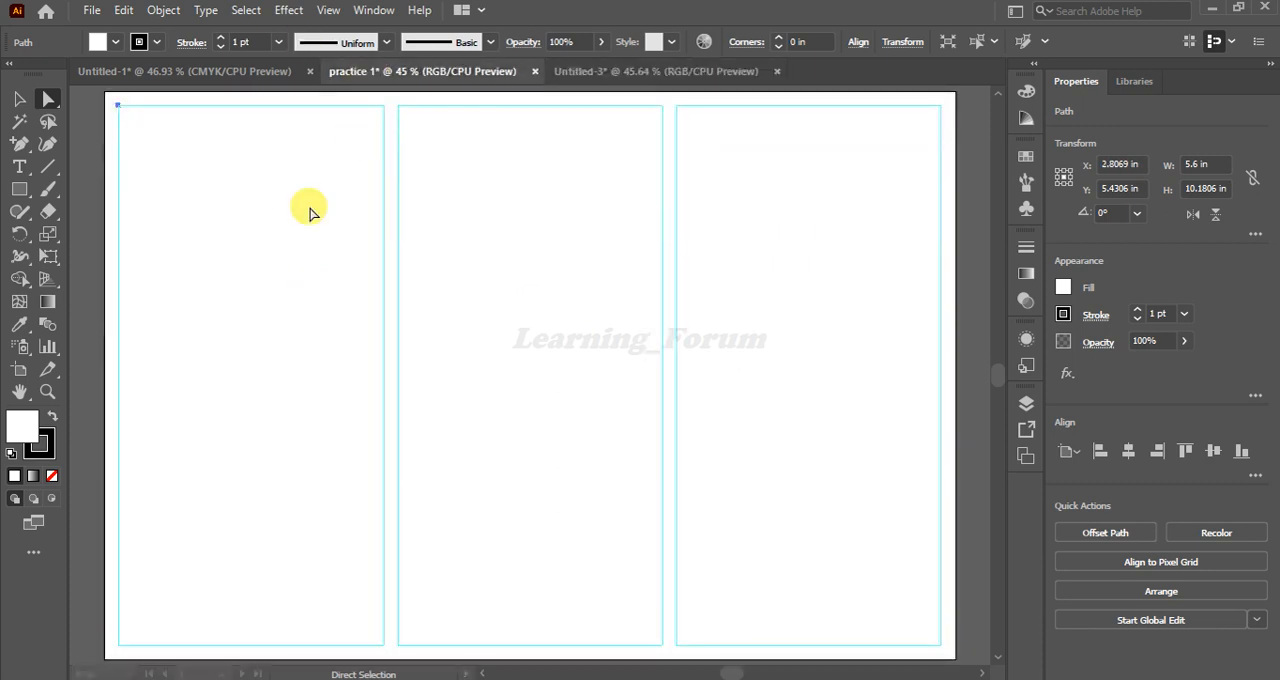